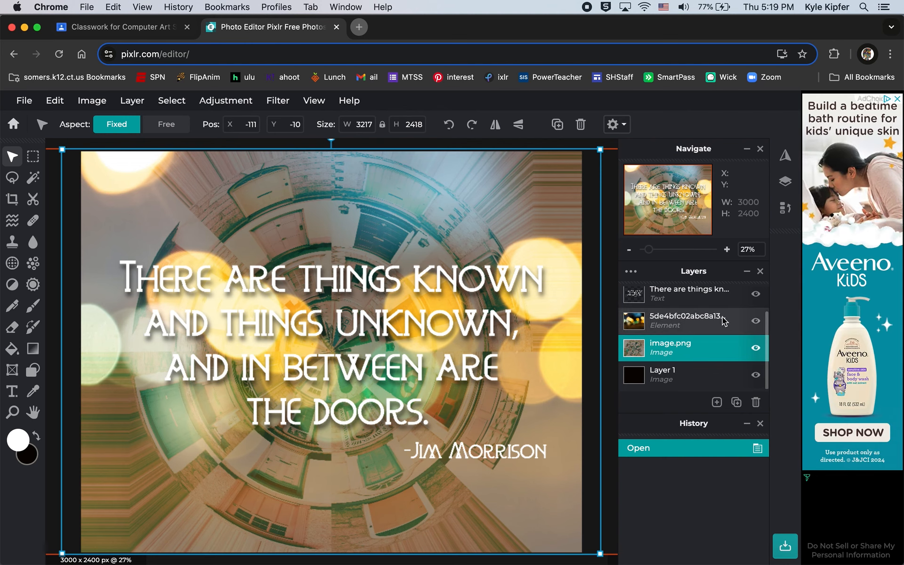
Step: Examine the finished poster's layer stack, selecting the glowing-lights element layer
{"action": "left_click", "coordinate": [682, 327]}
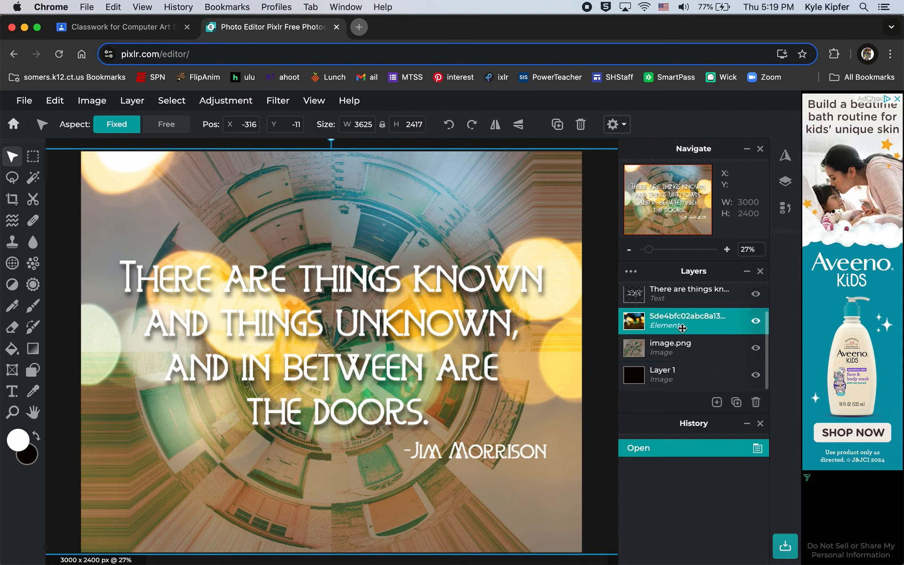
{"action": "scroll", "coordinate": [687, 325], "scroll_direction": "up", "scroll_amount": 2}
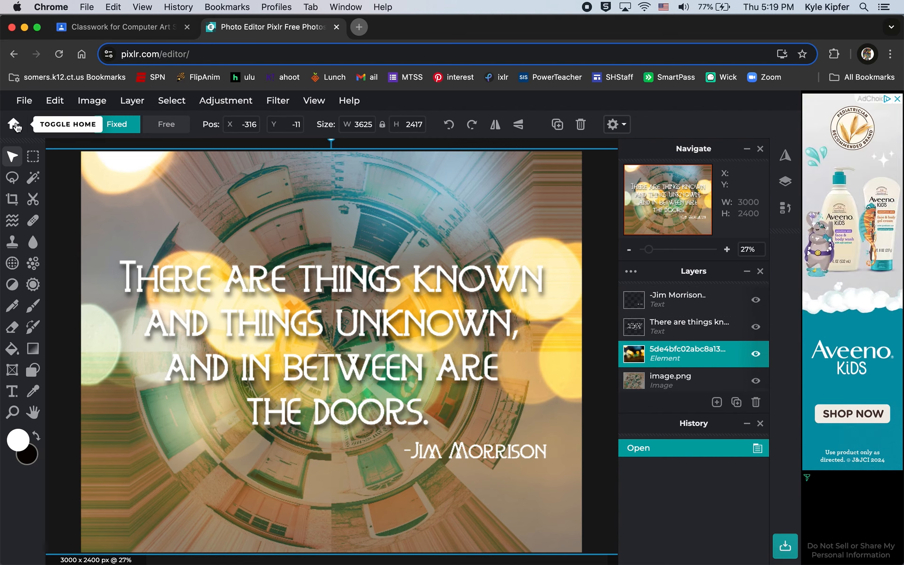
Step: Leave the open poster project for the Pixlr suite page and reopen Pixlr Editor's start screen
{"action": "left_click", "coordinate": [14, 124]}
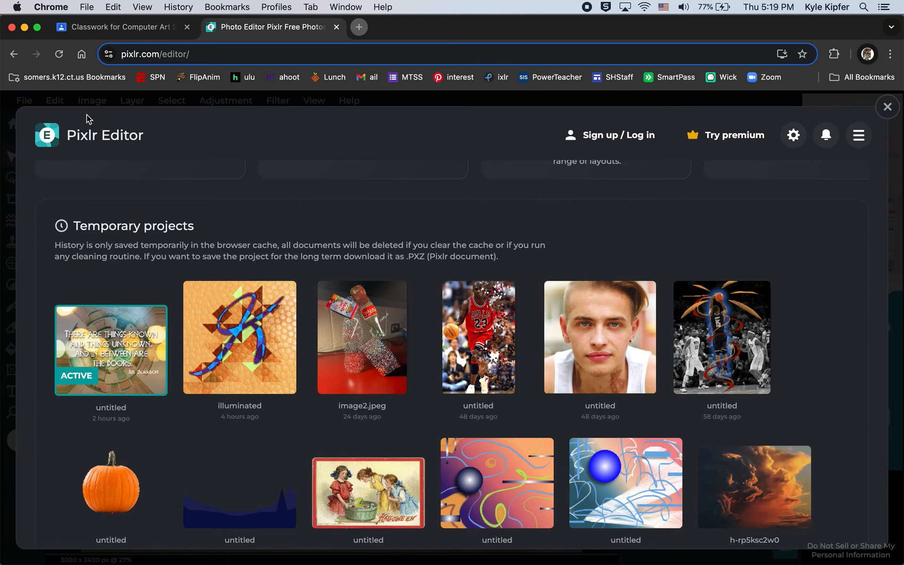
{"action": "left_click", "coordinate": [30, 138]}
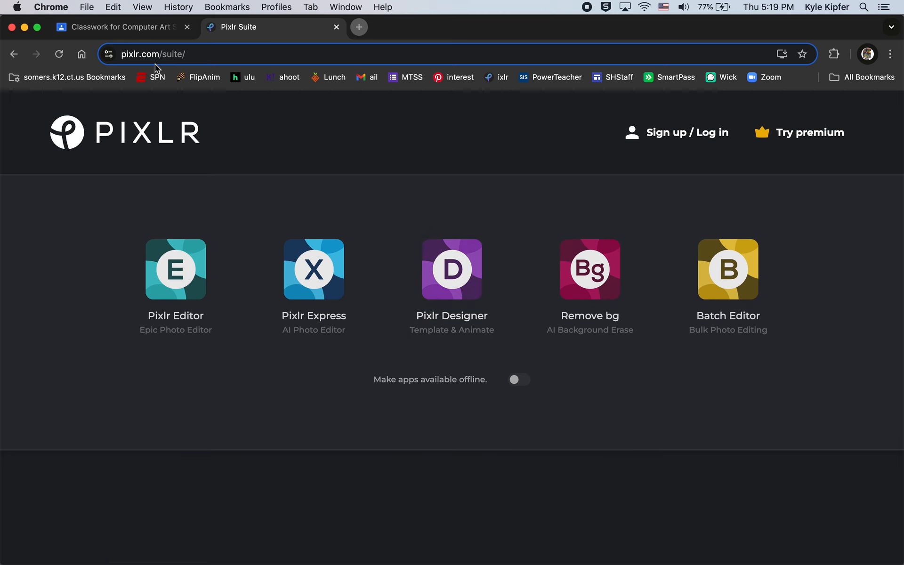
{"action": "left_click", "coordinate": [172, 268]}
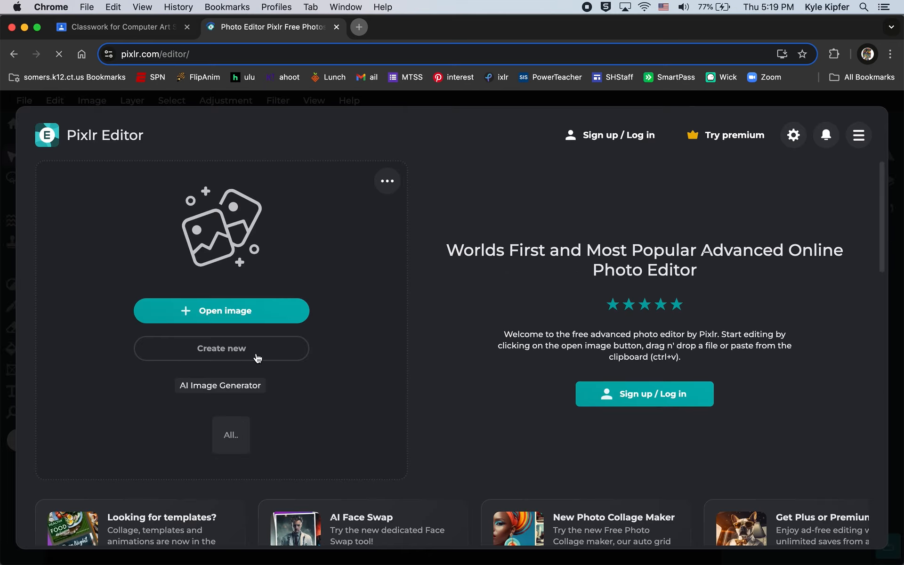
Step: Create a new untitled document from the Landscape 10x8 in photo preset at 3000 x 2400 px
{"action": "left_click", "coordinate": [252, 358]}
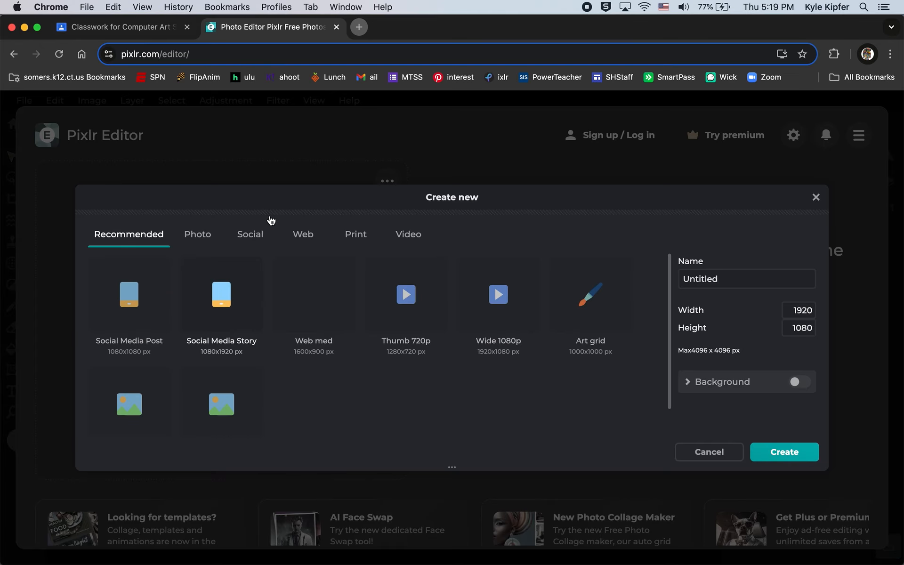
{"action": "left_click", "coordinate": [197, 235]}
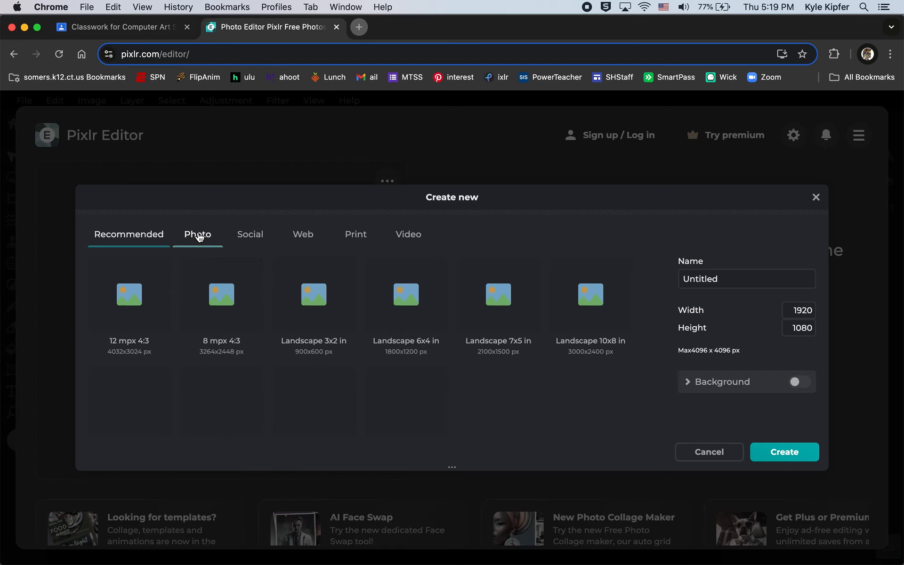
{"action": "left_click", "coordinate": [587, 309]}
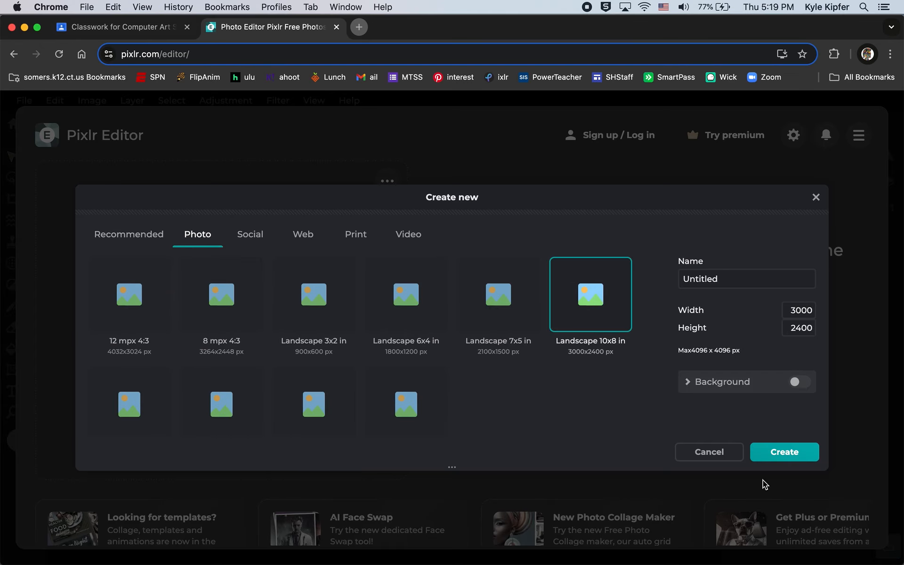
{"action": "left_click", "coordinate": [779, 452]}
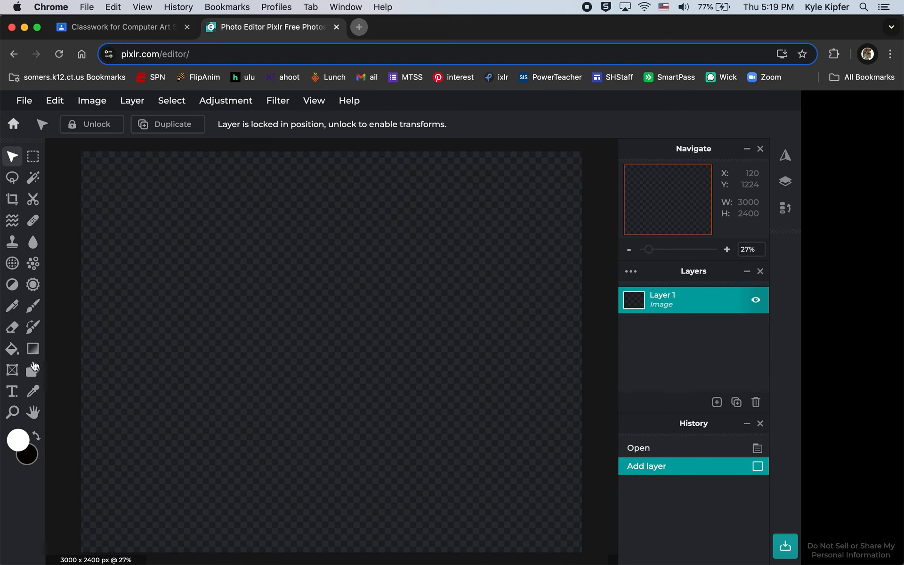
Step: Add a new text layer to the blank canvas
{"action": "left_click", "coordinate": [14, 392]}
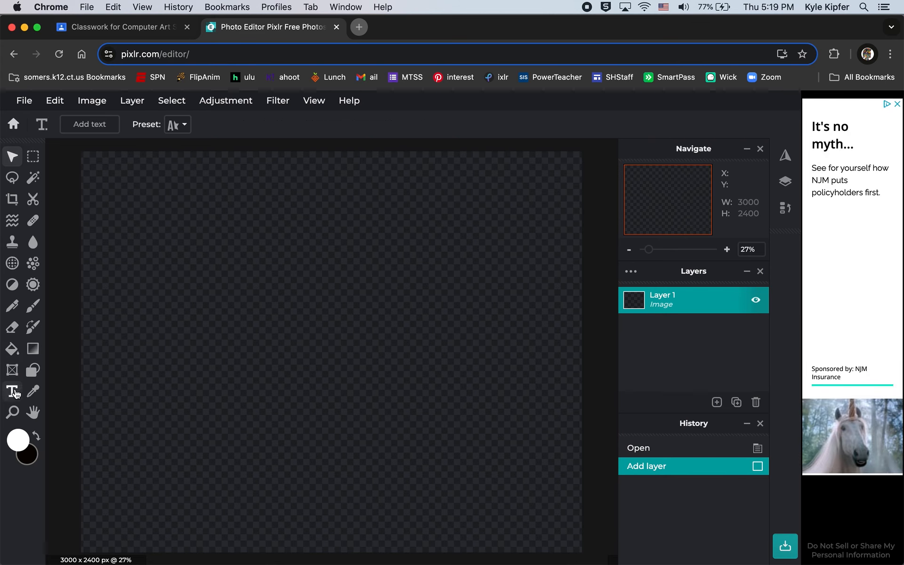
{"action": "left_click", "coordinate": [309, 302]}
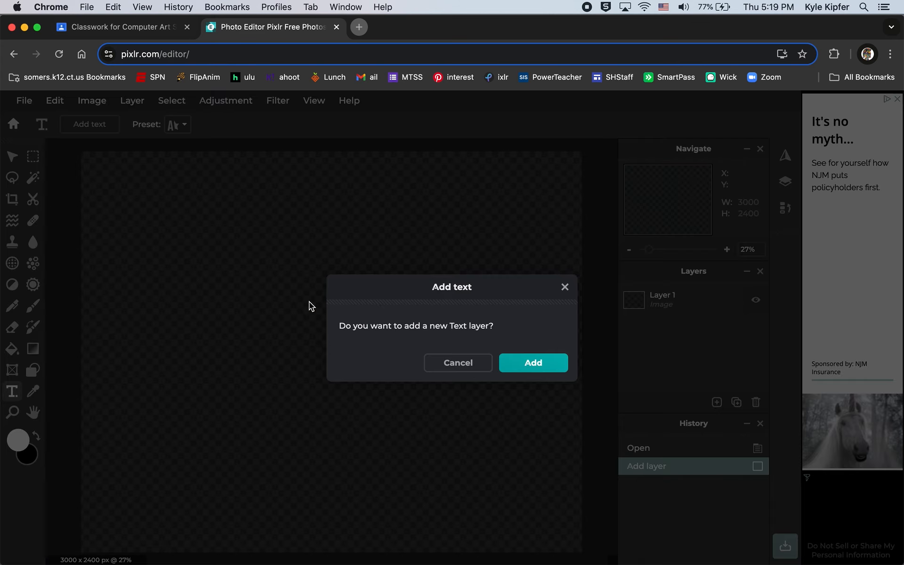
{"action": "left_click", "coordinate": [551, 363]}
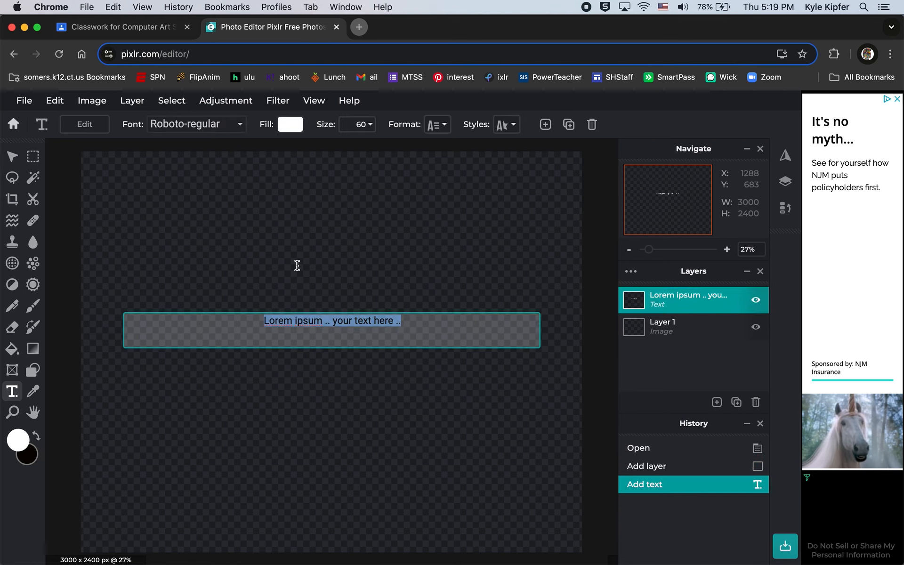
Step: Replace the placeholder text with "There are things known and things unknown, and in between are the doors."
{"action": "type", "text": "H"}
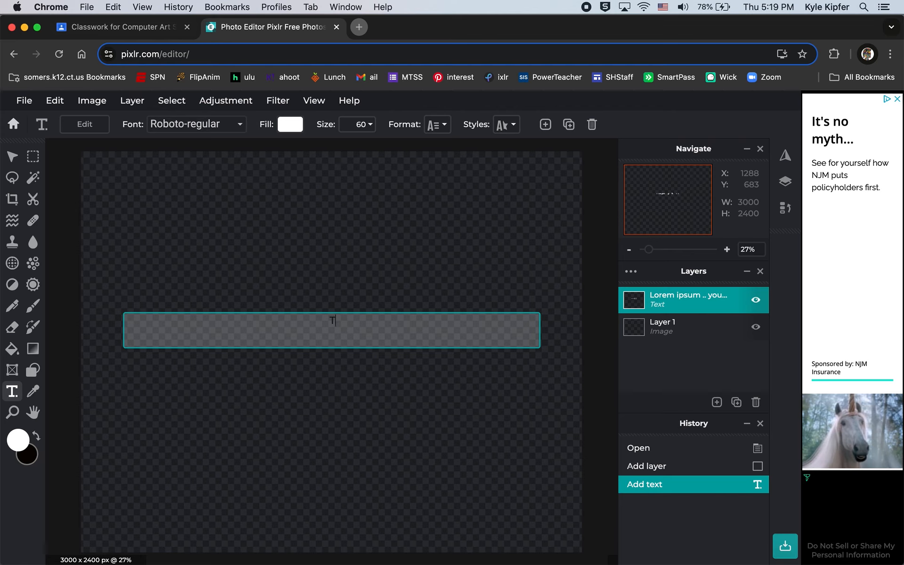
{"action": "type", "text": "here are"}
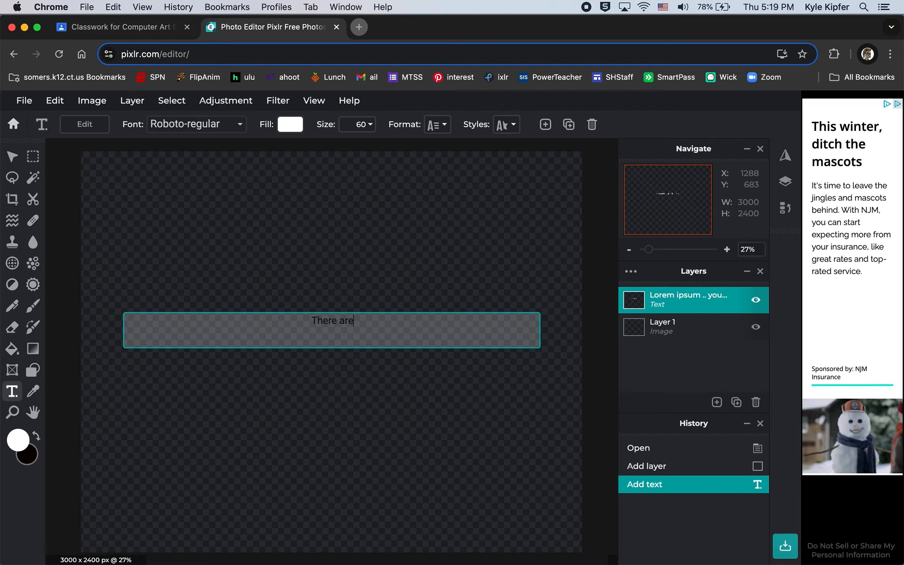
{"action": "type", "text": " things kno"}
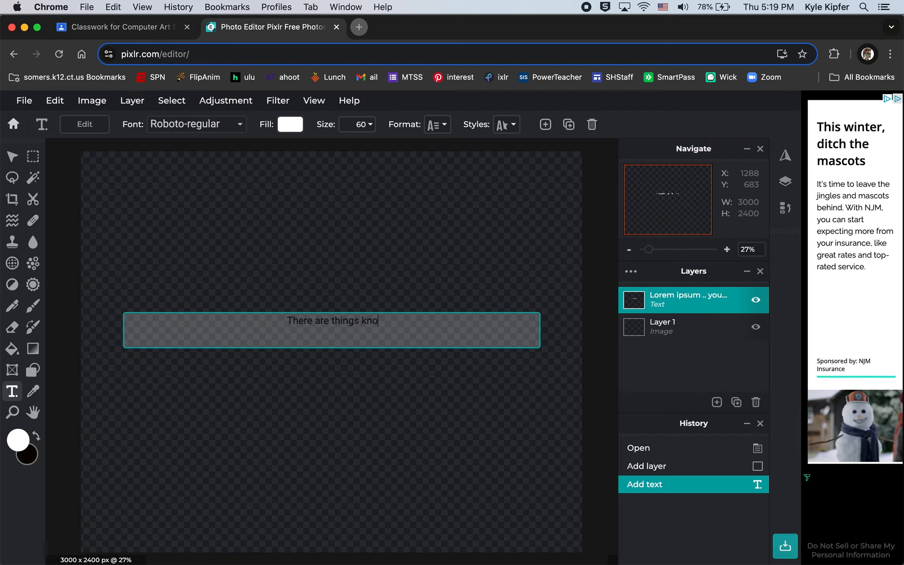
{"action": "type", "text": "wn and"}
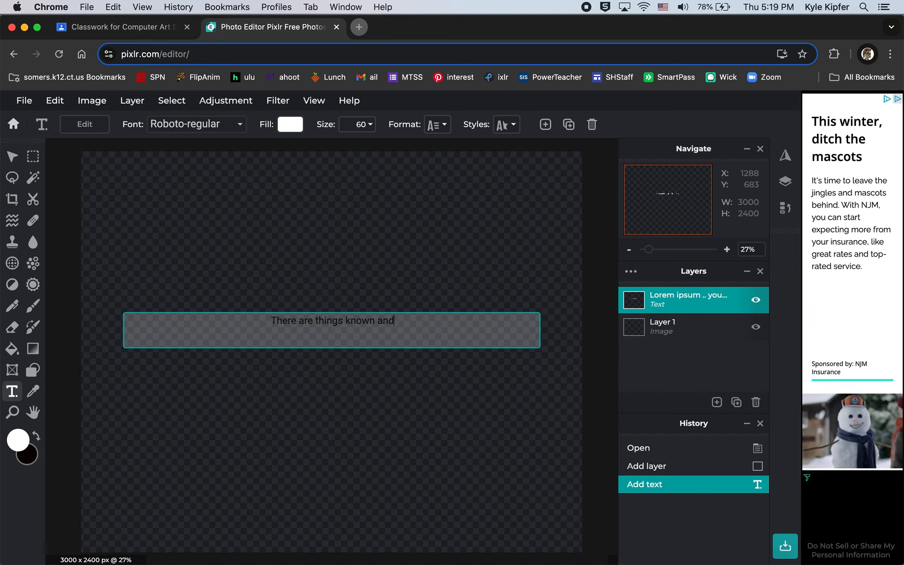
{"action": "type", "text": " things unknow"}
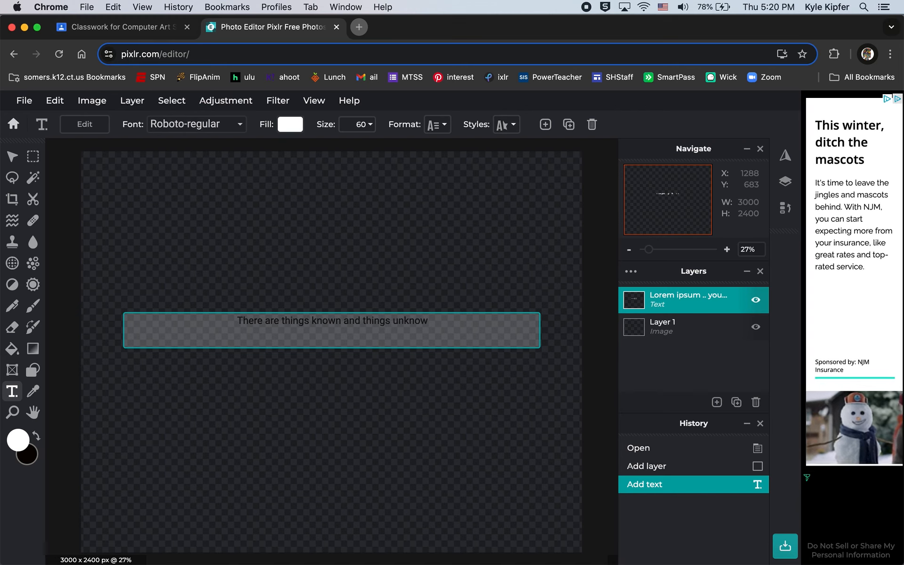
{"action": "type", "text": "n,"}
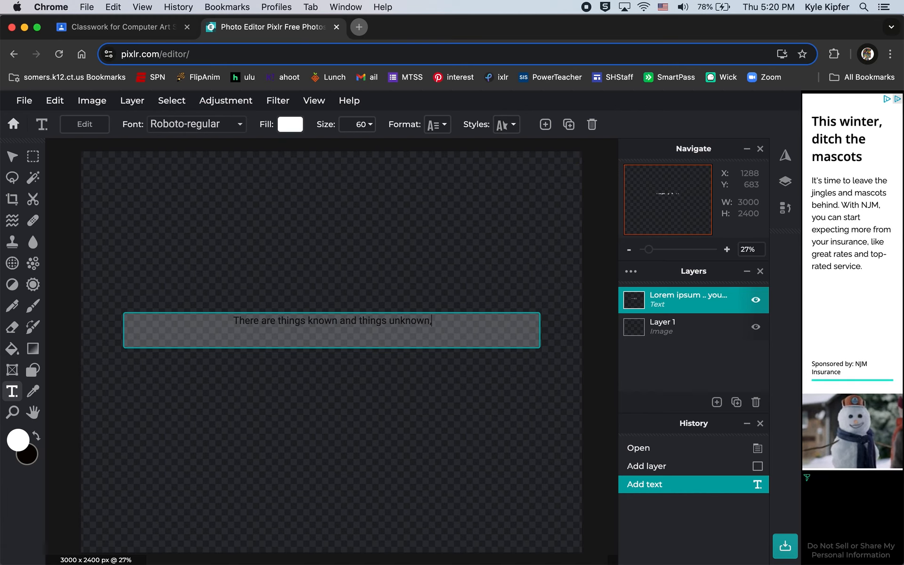
{"action": "type", "text": " and in "}
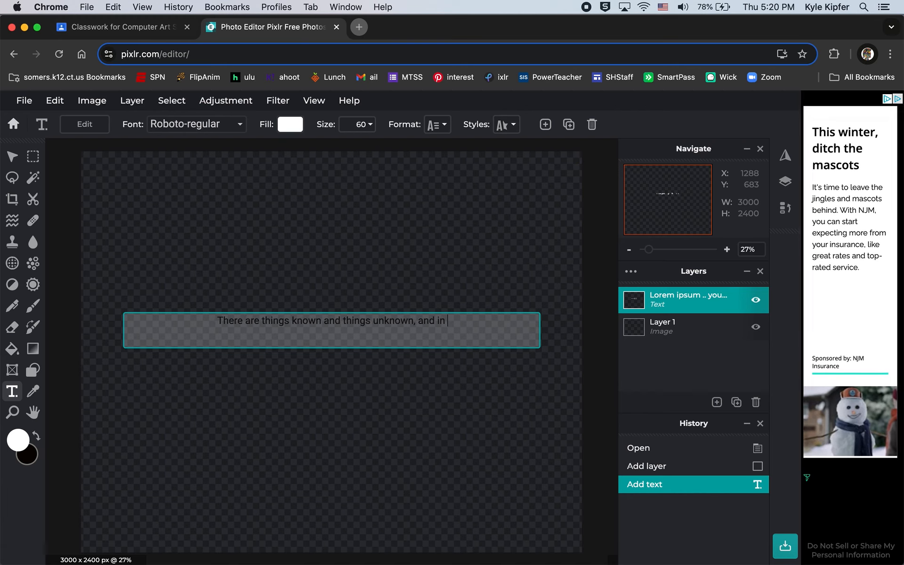
{"action": "type", "text": "between a"}
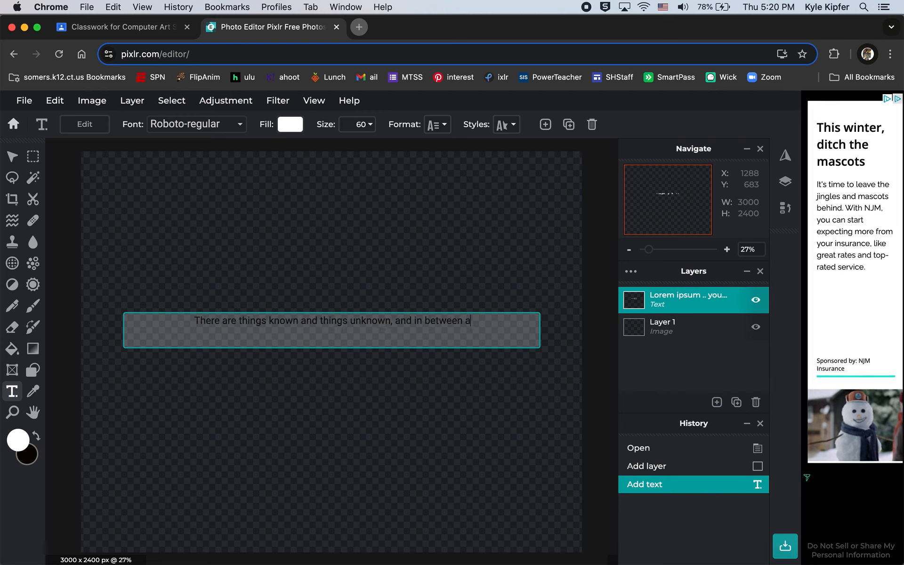
{"action": "type", "text": "re the doors"}
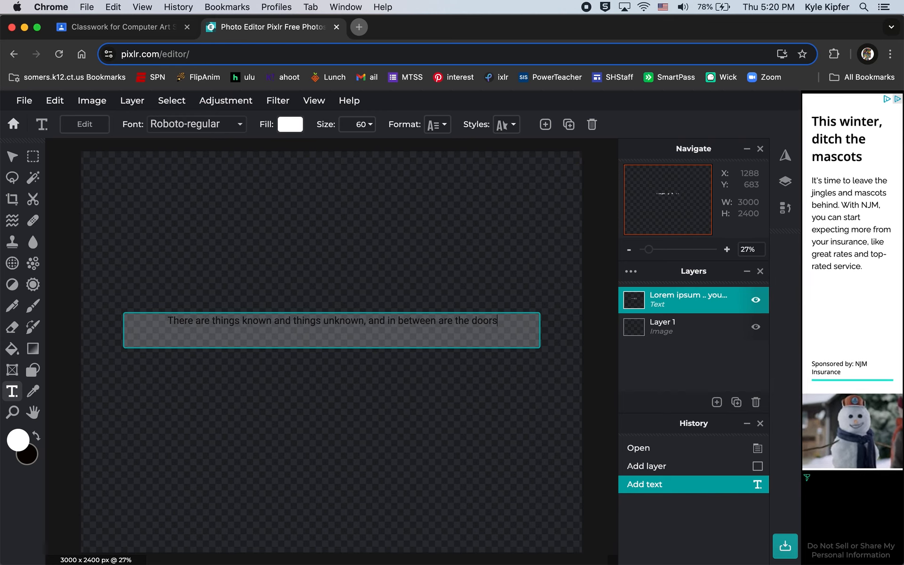
{"action": "type", "text": "."}
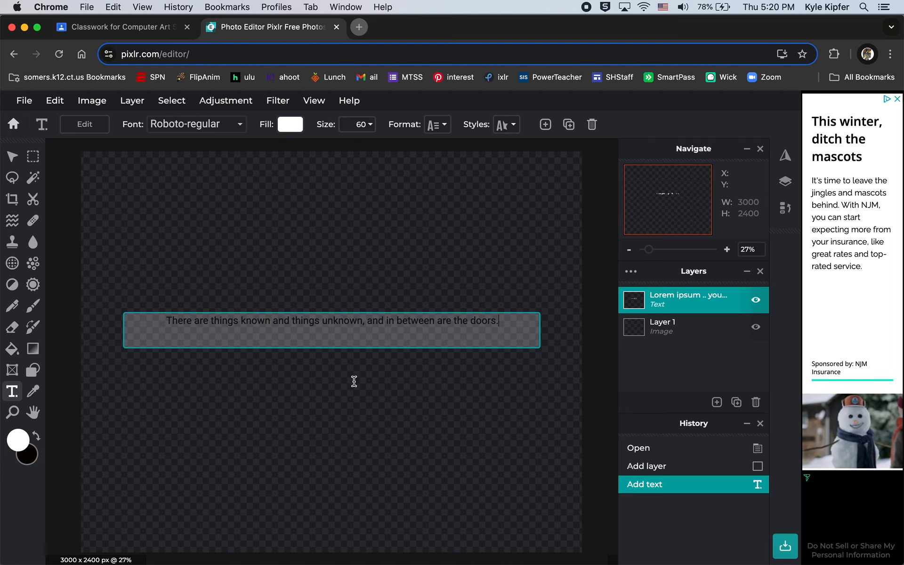
{"action": "left_click", "coordinate": [353, 403]}
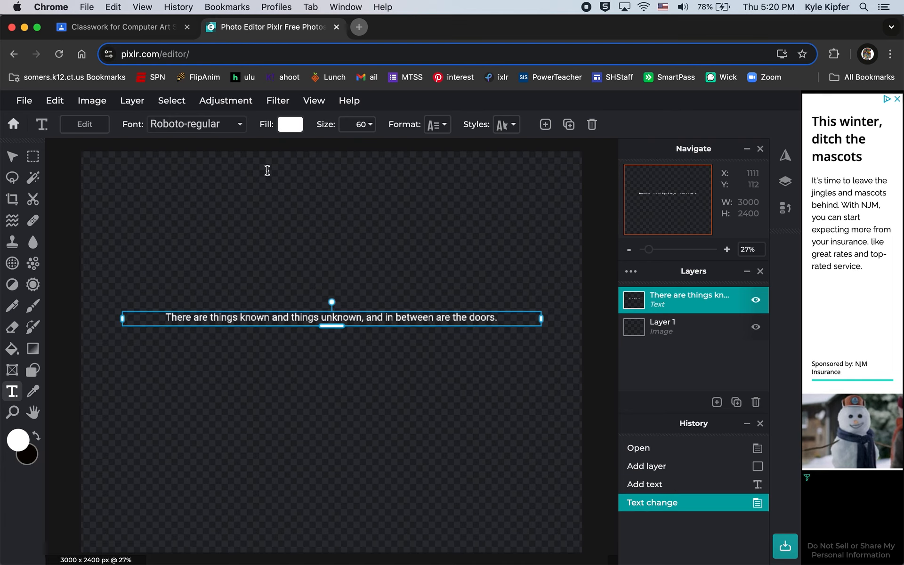
Step: Split the quote into four lines, breaking it after "known", after "unknown," and after "between are"
{"action": "double_click", "coordinate": [278, 317]}
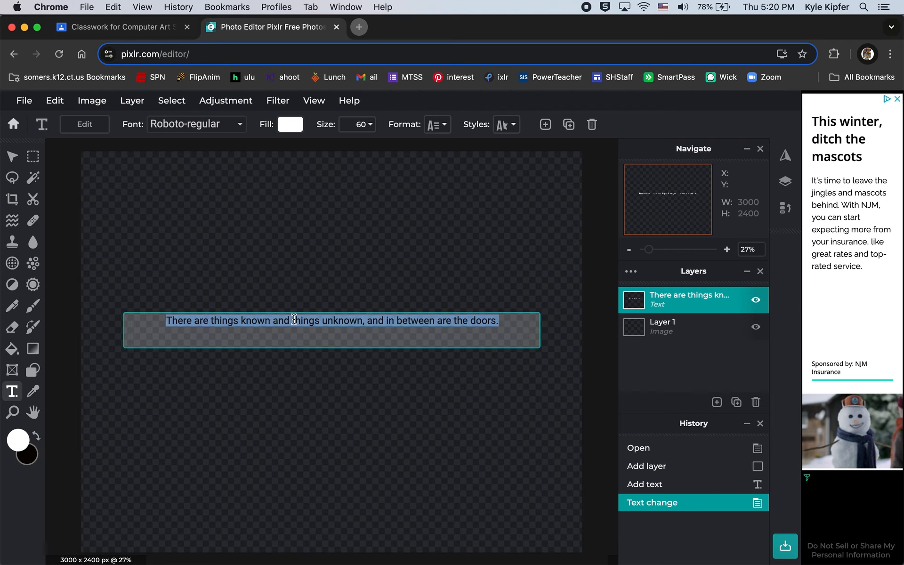
{"action": "left_click", "coordinate": [293, 320]}
{"action": "key", "text": "Return"}
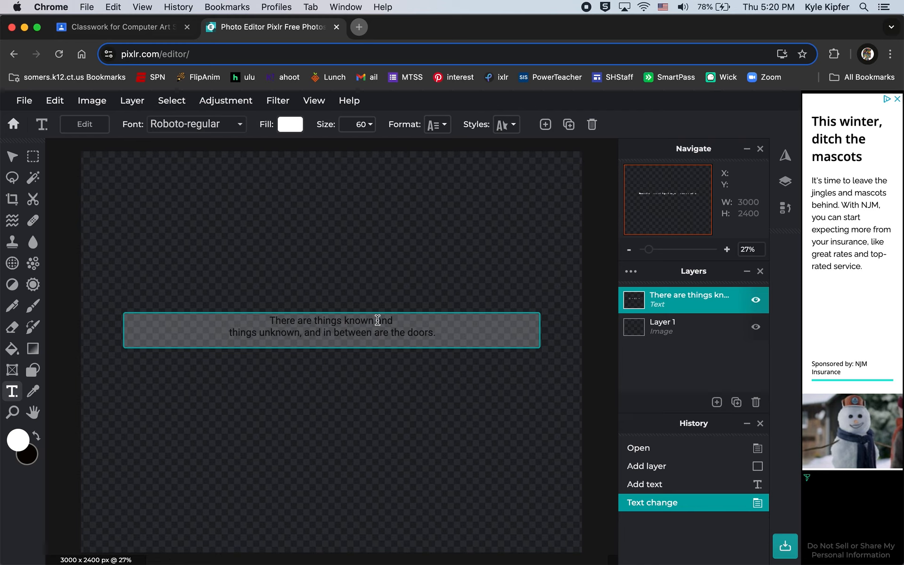
{"action": "key", "text": "Return"}
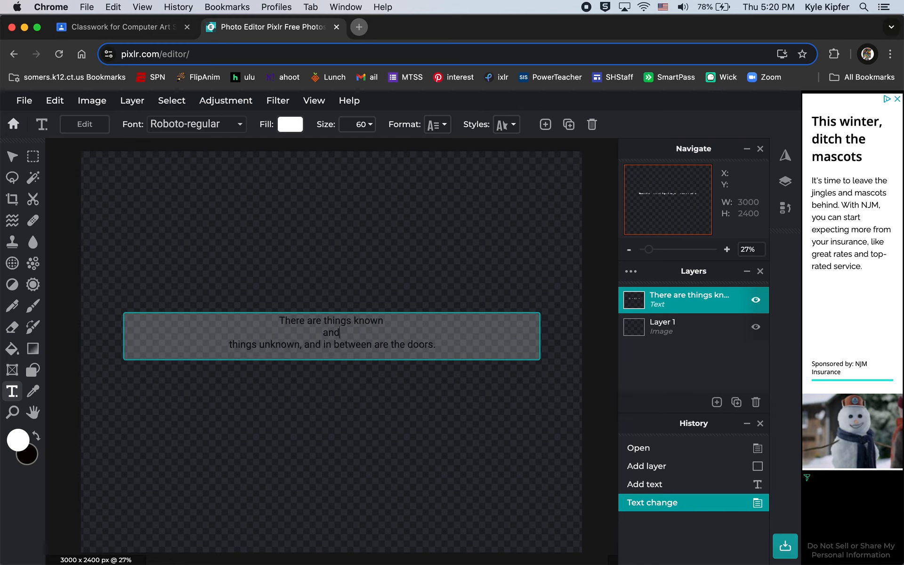
{"action": "key", "text": "BackSpace"}
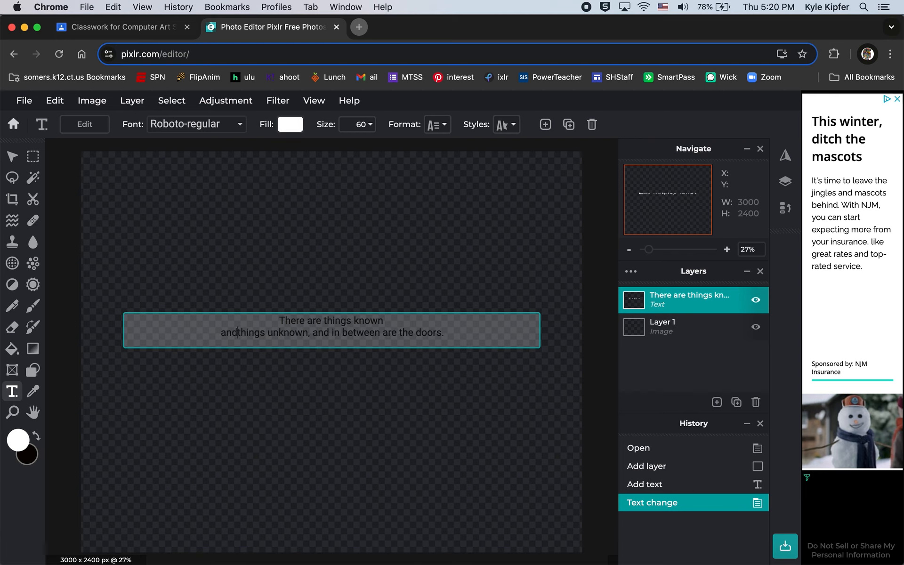
{"action": "left_click", "coordinate": [315, 333]}
{"action": "key", "text": "Return"}
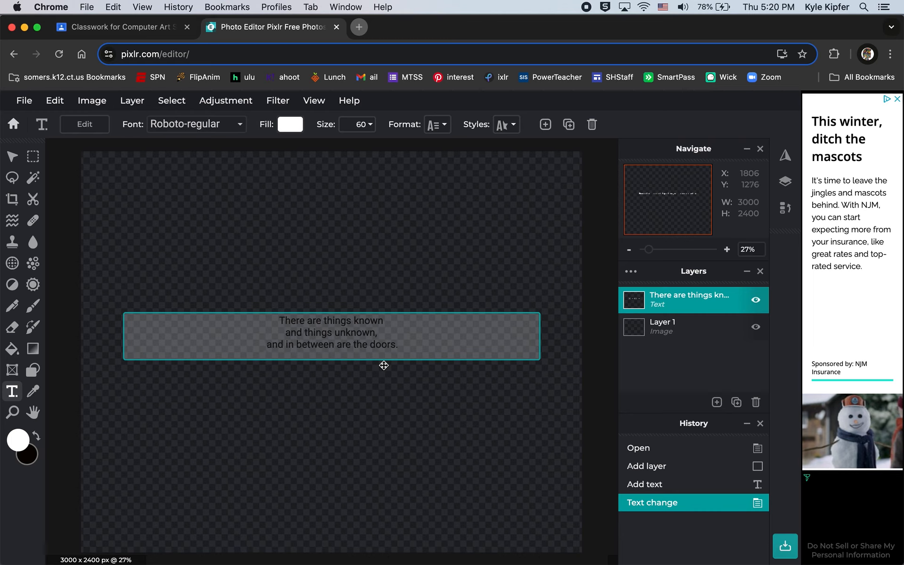
{"action": "key", "text": "Return"}
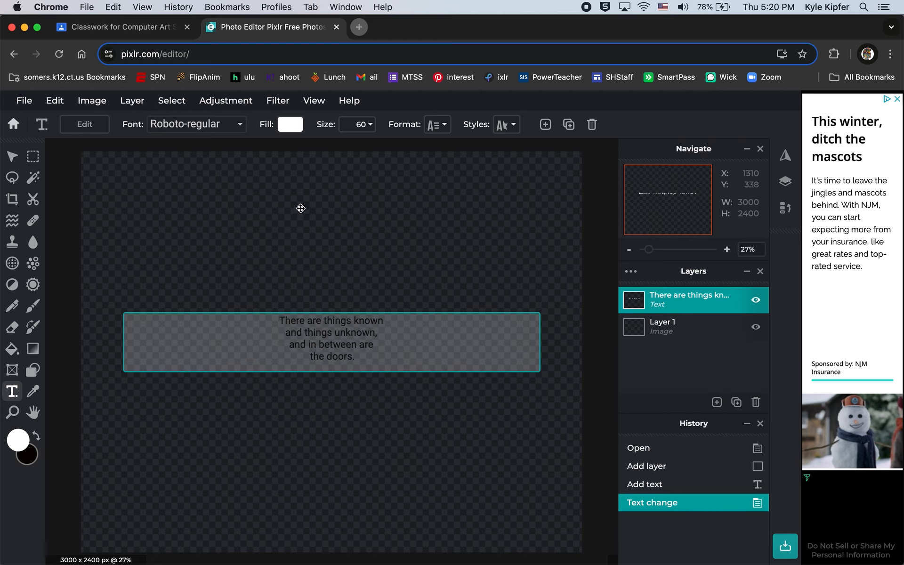
{"action": "left_click", "coordinate": [293, 244]}
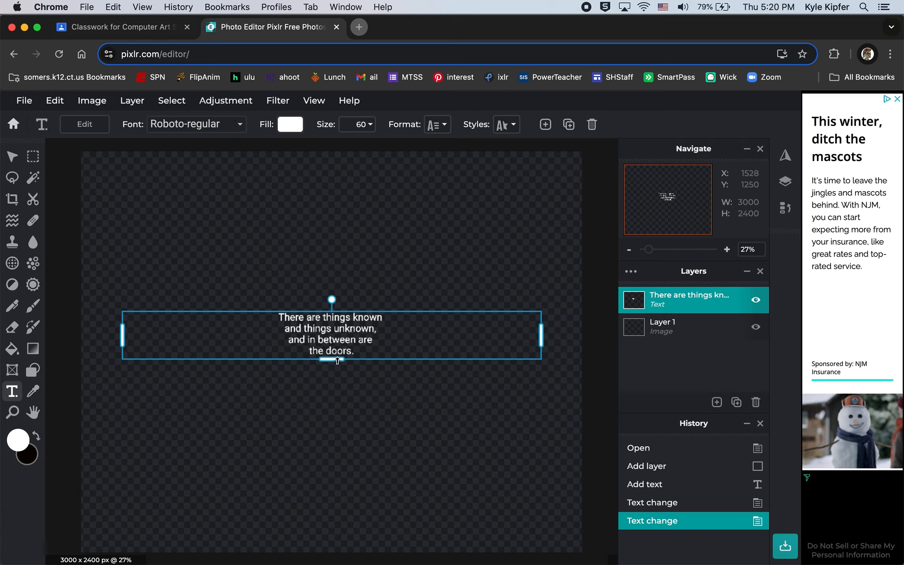
Step: Narrow the quote's text box to fit closely around its lines and move it to the middle of the canvas
{"action": "mouse_move", "coordinate": [337, 360]}
{"action": "left_mouse_down"}
{"action": "mouse_move", "coordinate": [338, 389]}
{"action": "mouse_move", "coordinate": [347, 360]}
{"action": "left_mouse_up"}
{"action": "left_click_drag", "start_coordinate": [121, 336], "coordinate": [418, 336]}
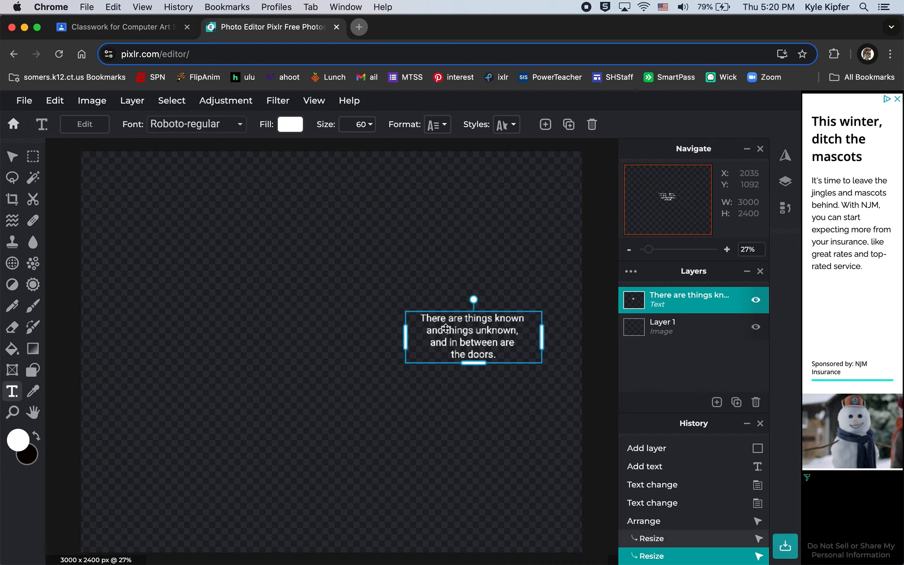
{"action": "left_click_drag", "start_coordinate": [478, 325], "coordinate": [329, 323]}
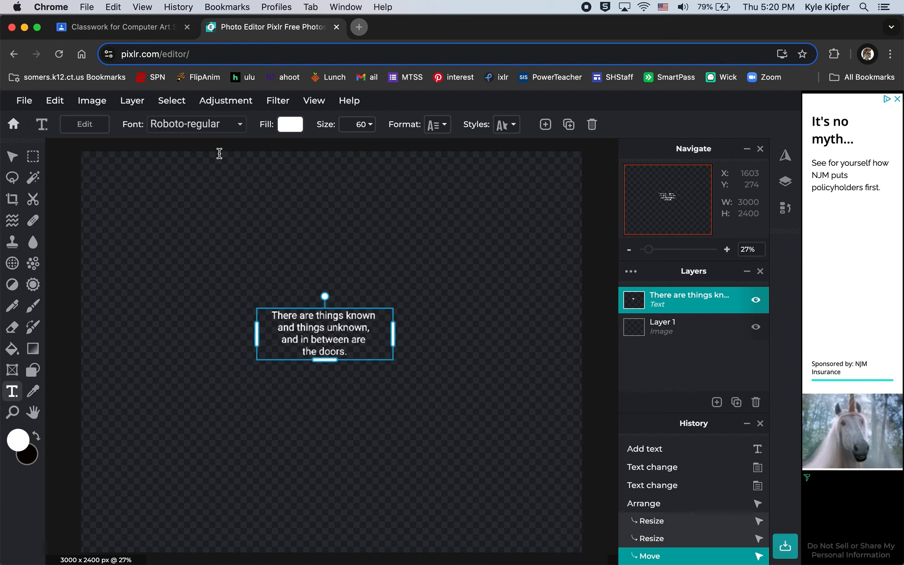
Step: Set the quote text's font to Georgia and its size to 175
{"action": "left_click", "coordinate": [237, 128]}
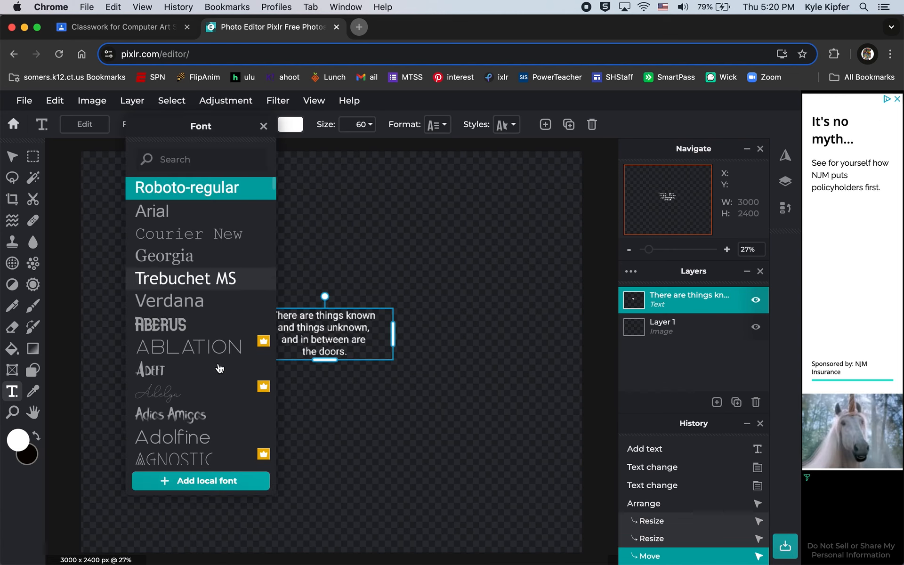
{"action": "left_click", "coordinate": [340, 229]}
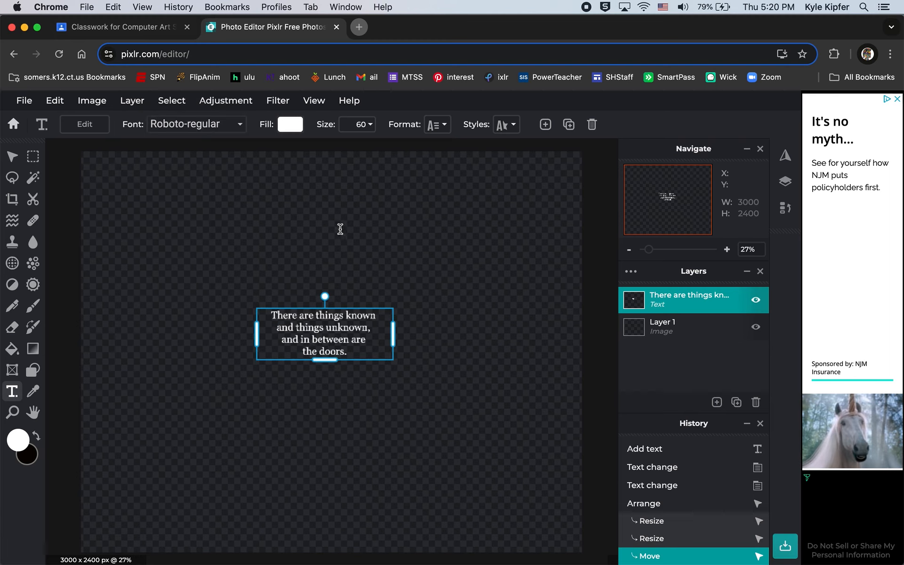
{"action": "left_click", "coordinate": [372, 123]}
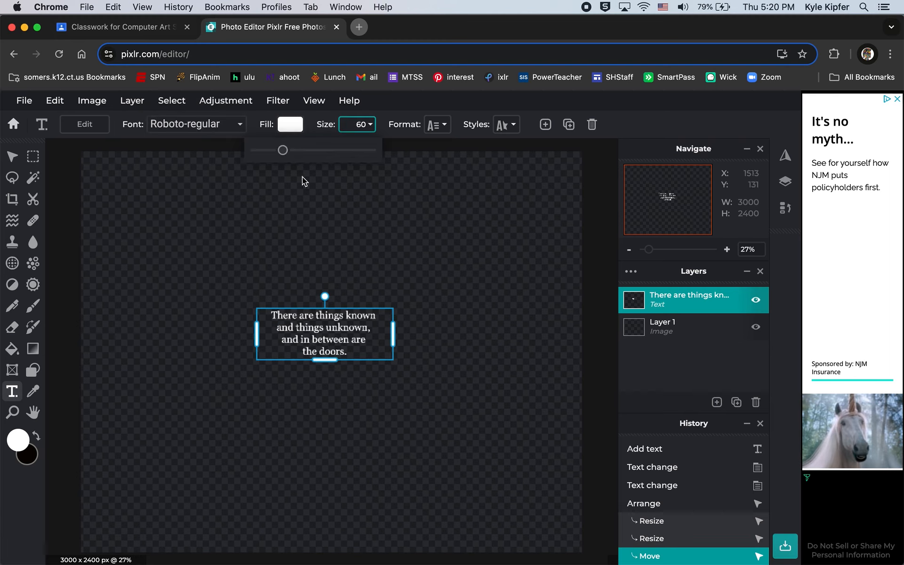
{"action": "left_click_drag", "start_coordinate": [283, 150], "coordinate": [307, 150]}
{"action": "left_click", "coordinate": [255, 477]}
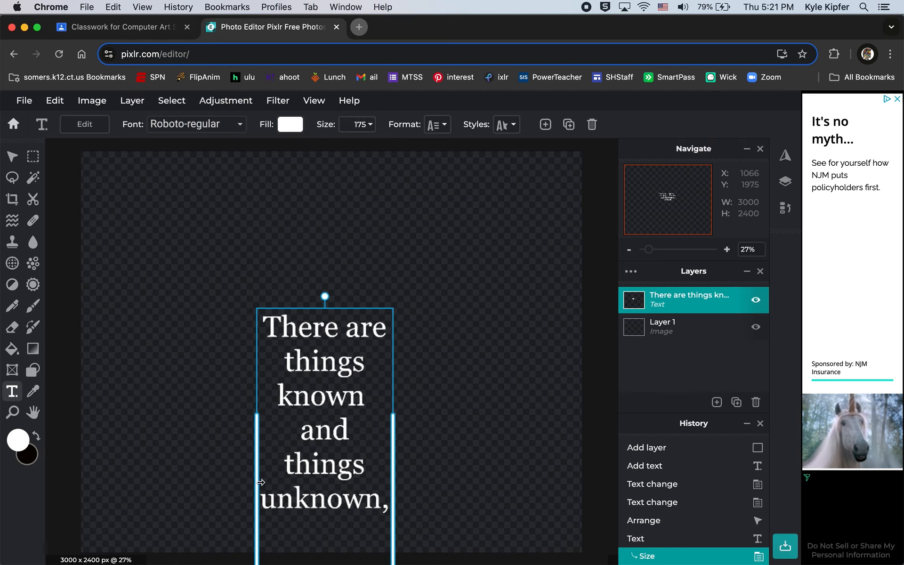
Step: Widen the quote's text box so the enlarged text fits on four lines, and centre it on the canvas
{"action": "left_click_drag", "start_coordinate": [257, 482], "coordinate": [114, 464]}
{"action": "left_click_drag", "start_coordinate": [269, 437], "coordinate": [342, 251]}
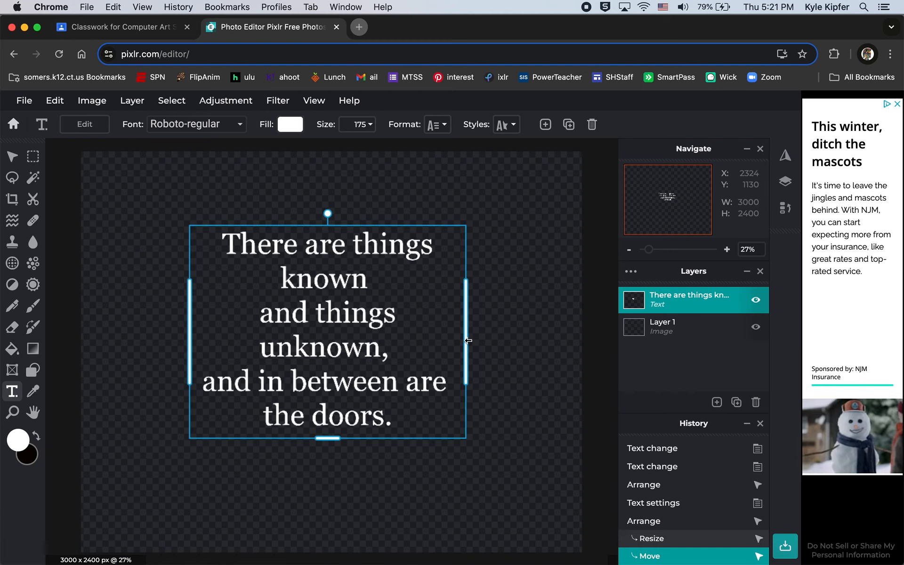
{"action": "left_click_drag", "start_coordinate": [465, 338], "coordinate": [524, 336]}
{"action": "left_click_drag", "start_coordinate": [366, 323], "coordinate": [341, 339]}
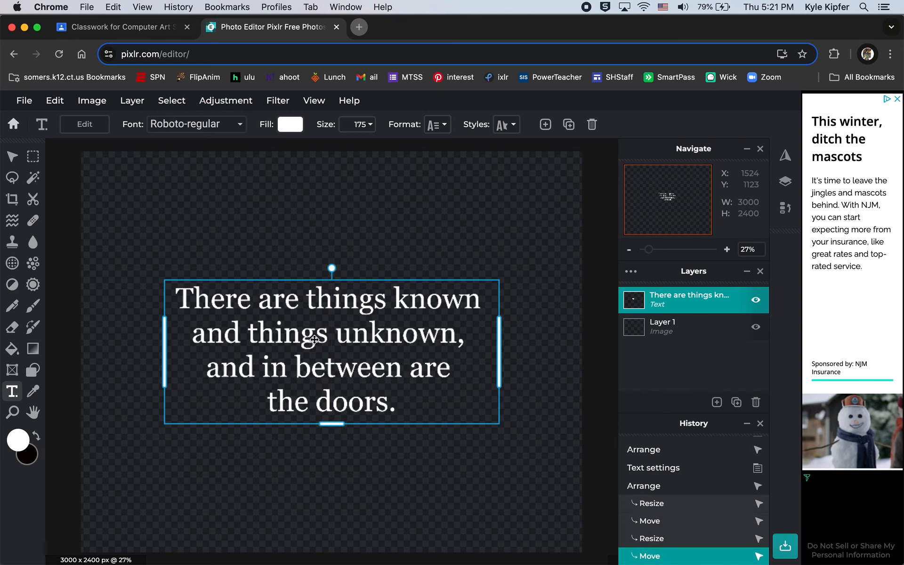
Step: Enclose the quote in straight double quotation marks, before "There" and after "doors."
{"action": "double_click", "coordinate": [185, 300]}
{"action": "left_click", "coordinate": [179, 295]}
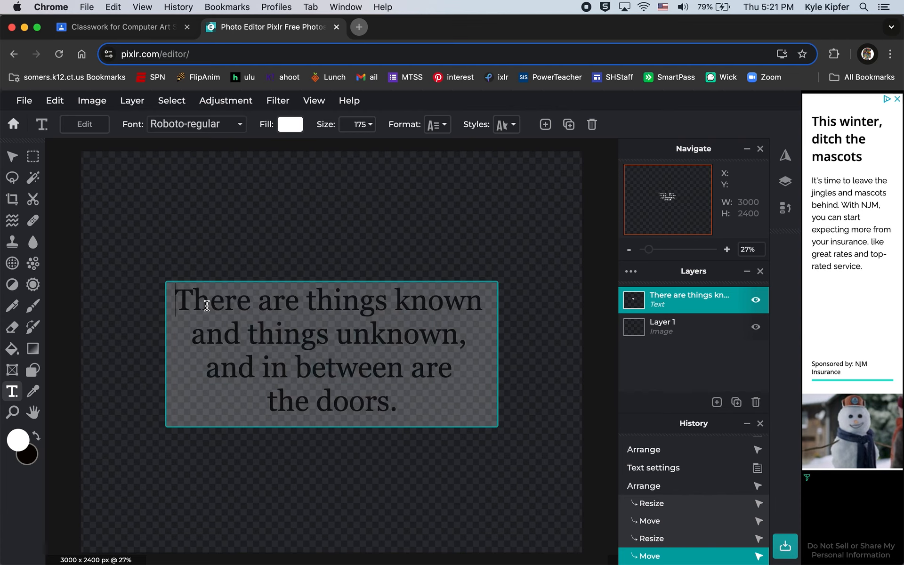
{"action": "type", "text": "\""}
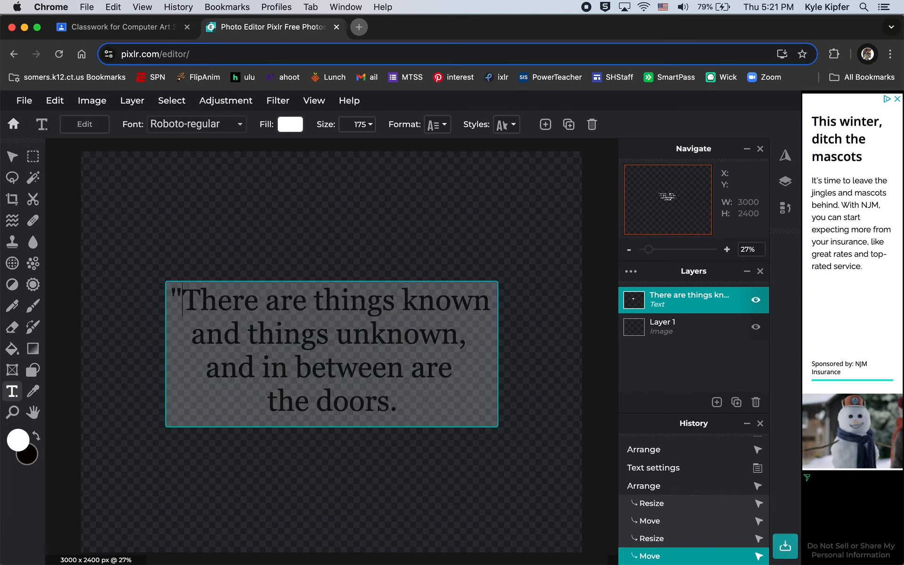
{"action": "type", "text": ".\""}
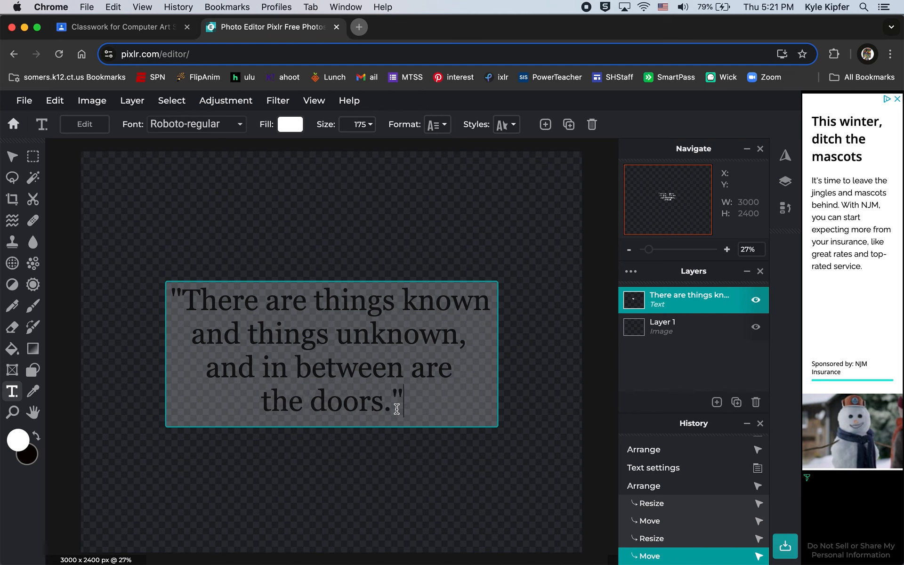
{"action": "left_click", "coordinate": [428, 219]}
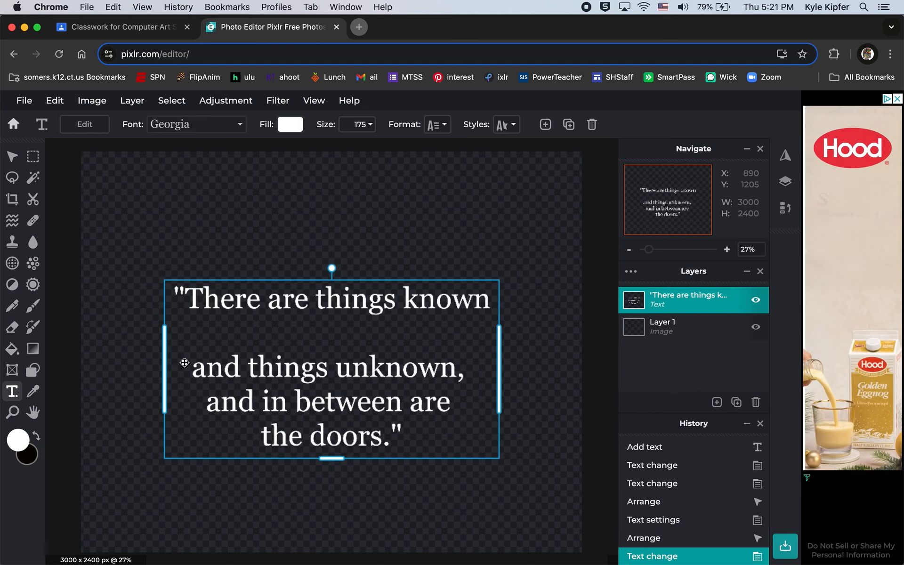
Step: Widen the quote's text box slightly so the quoted first line fits, recentre it on the canvas and deselect it
{"action": "left_click_drag", "start_coordinate": [165, 367], "coordinate": [152, 365]}
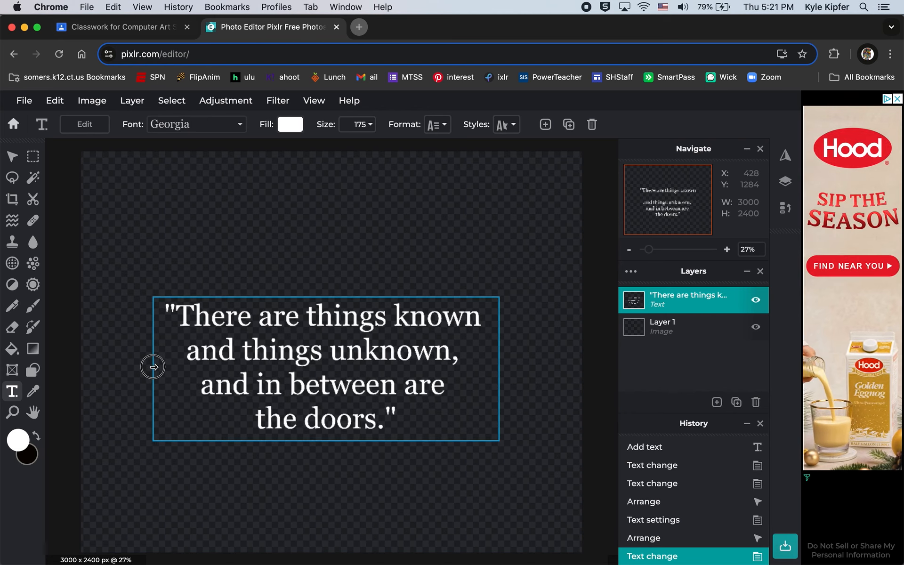
{"action": "left_click_drag", "start_coordinate": [302, 349], "coordinate": [318, 332]}
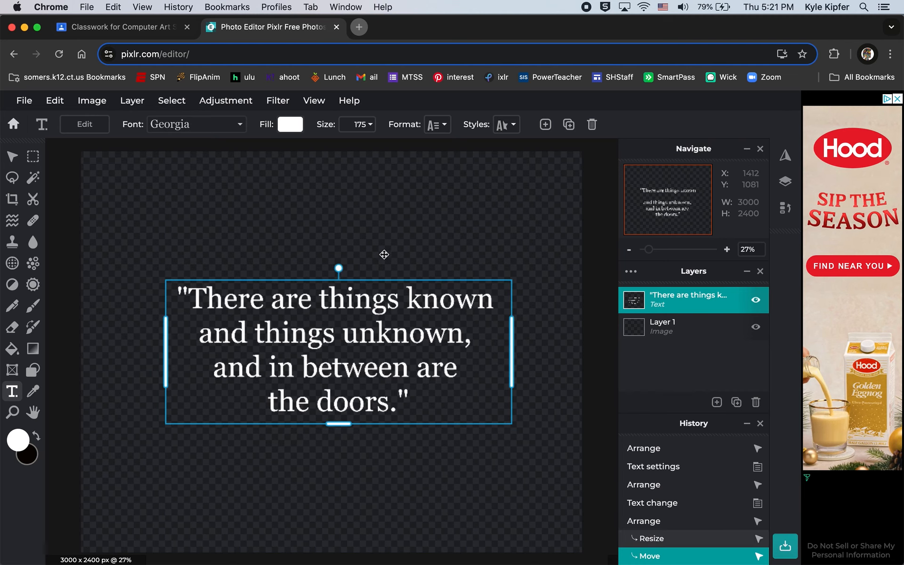
{"action": "left_click", "coordinate": [366, 227]}
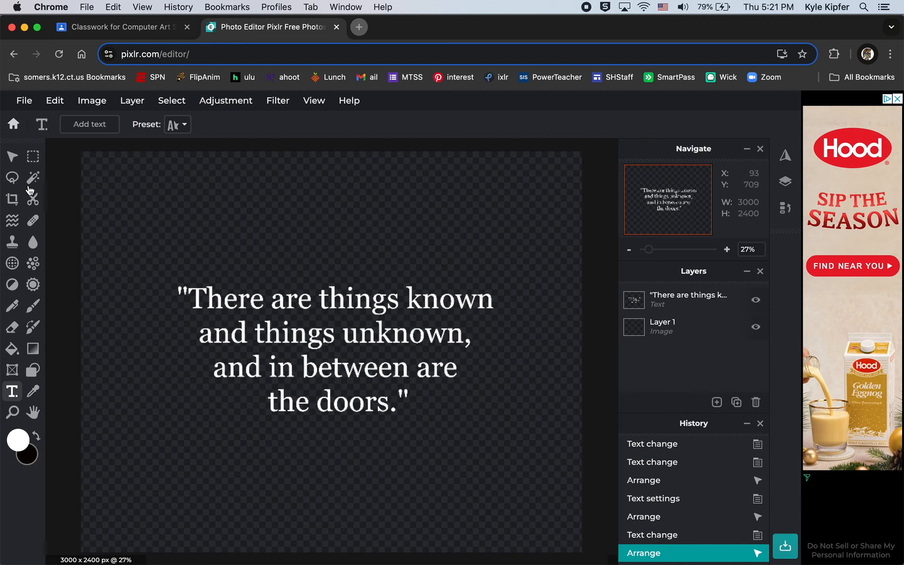
Step: Fill Layer 1 with black as the background behind the quote
{"action": "left_click", "coordinate": [690, 327]}
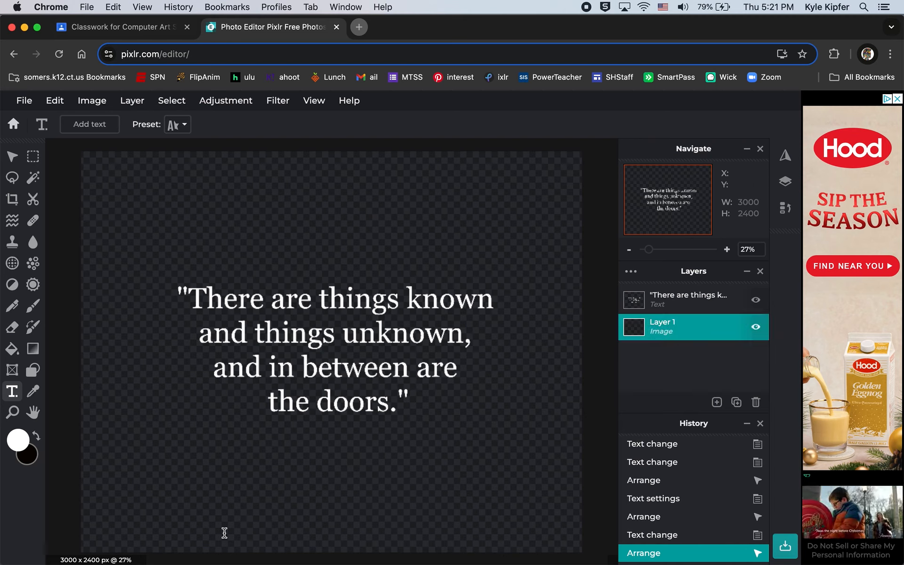
{"action": "left_click", "coordinate": [36, 438]}
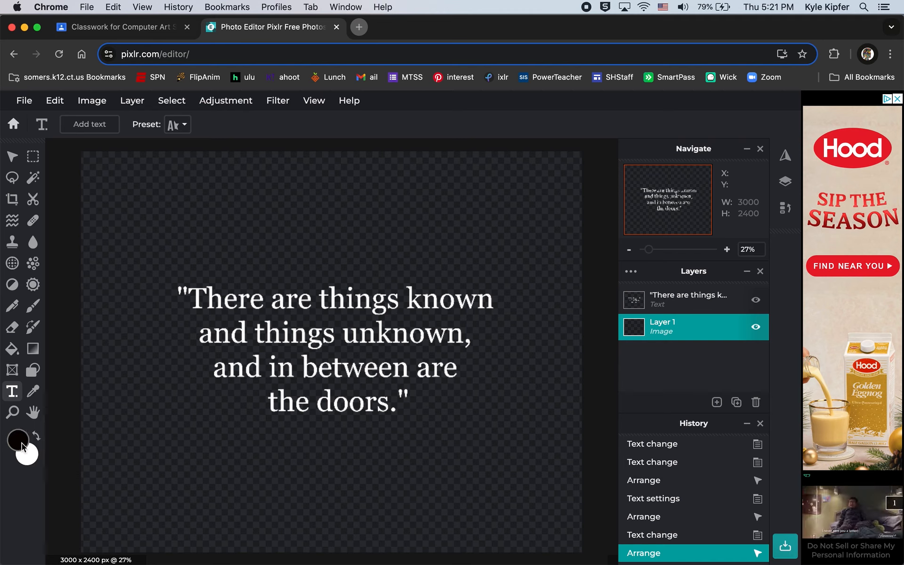
{"action": "left_click", "coordinate": [12, 349]}
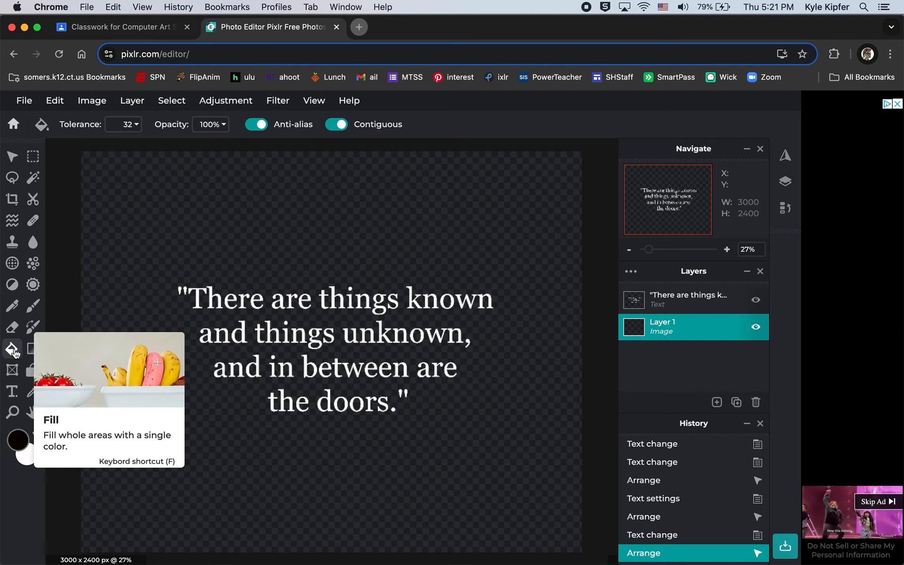
{"action": "left_click", "coordinate": [363, 225]}
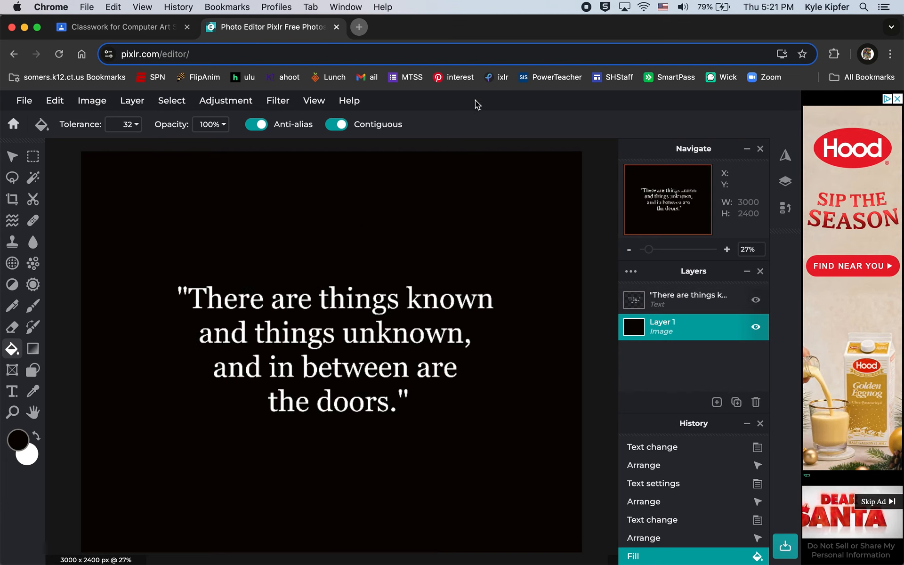
Step: Search Google Images for "doors" in a new browser tab
{"action": "left_click", "coordinate": [359, 26]}
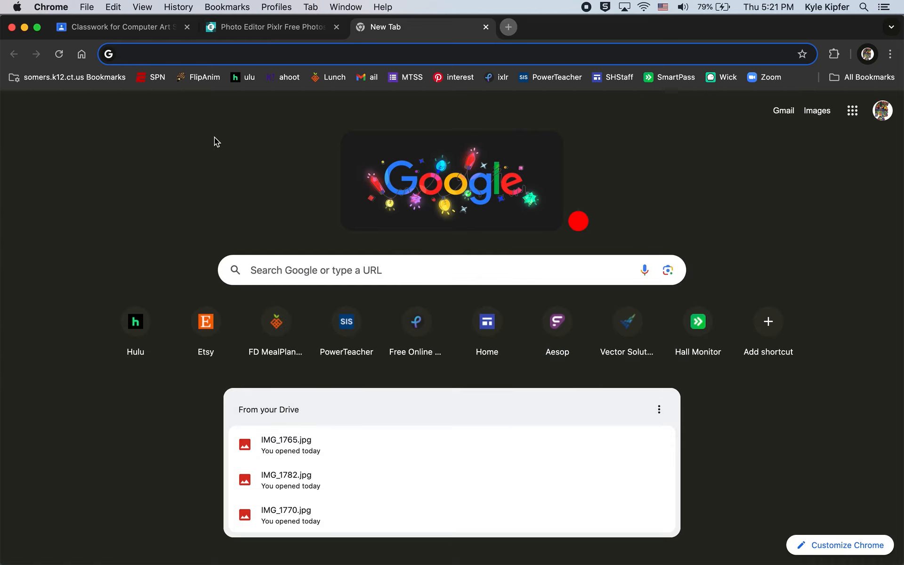
{"action": "type", "text": "doors"}
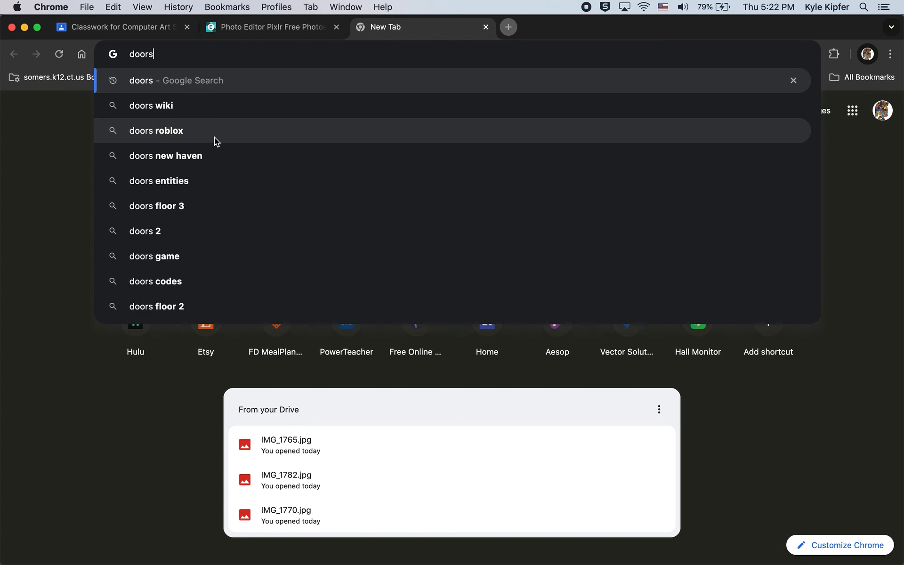
{"action": "key", "text": "Return"}
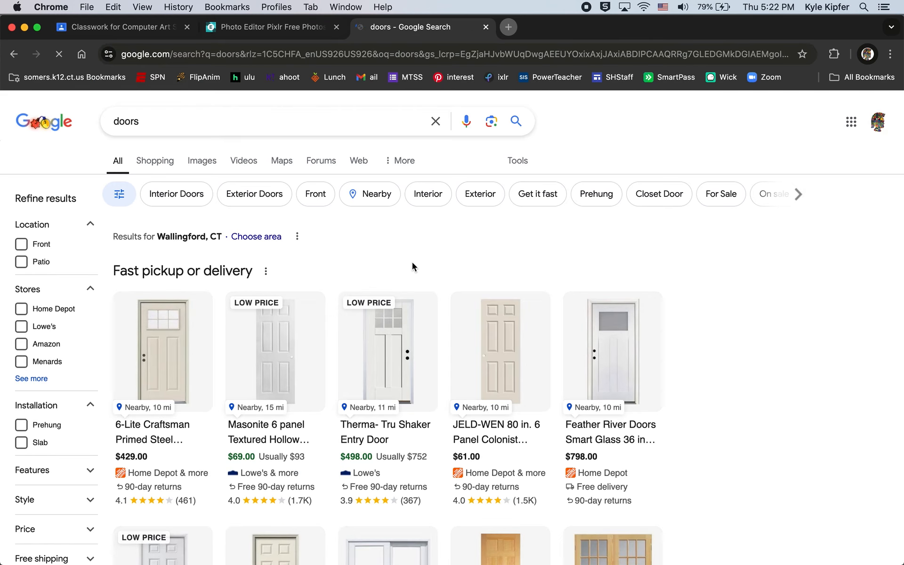
{"action": "left_click", "coordinate": [202, 161]}
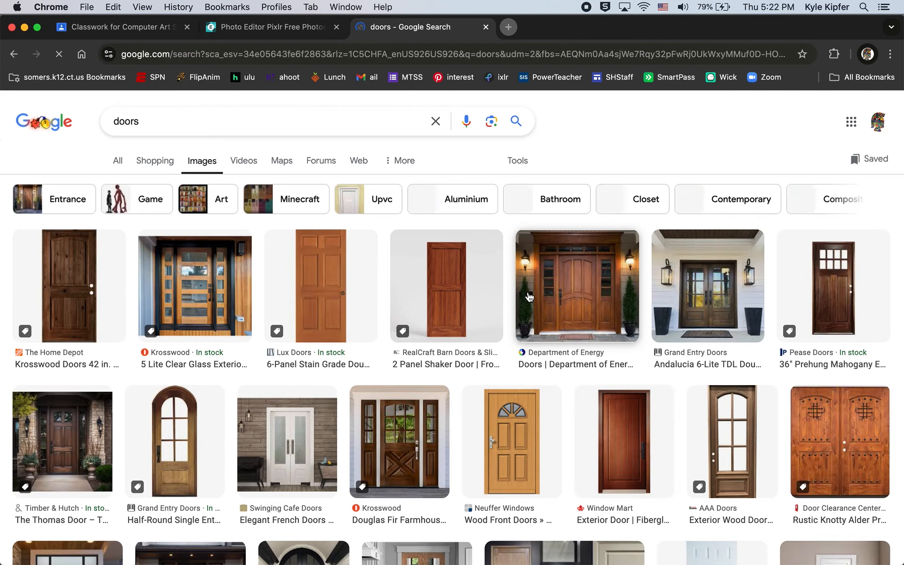
Step: Copy the Glass and Glazing Federation picture showing a grid of colourful doors from the image results
{"action": "scroll", "coordinate": [529, 295], "scroll_direction": "down", "scroll_amount": 8}
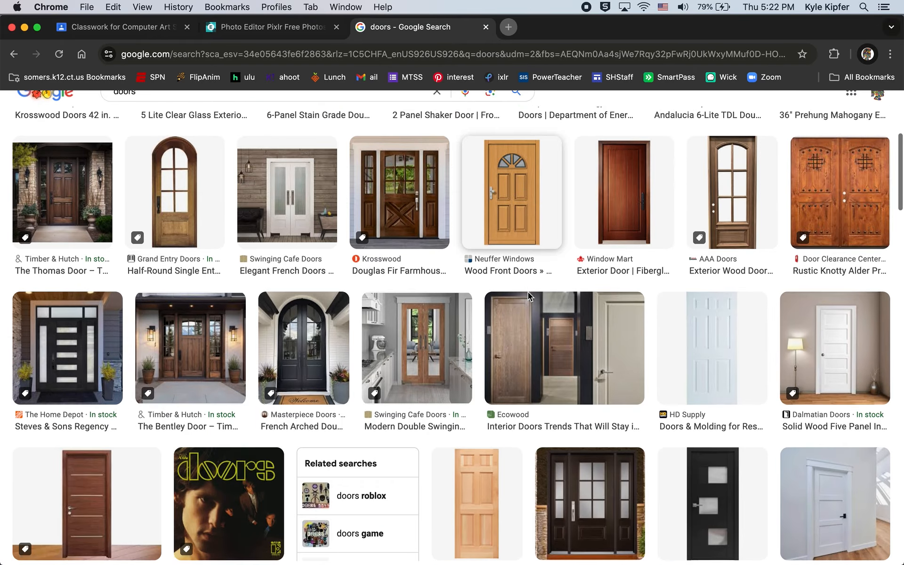
{"action": "scroll", "coordinate": [528, 296], "scroll_direction": "down", "scroll_amount": 8}
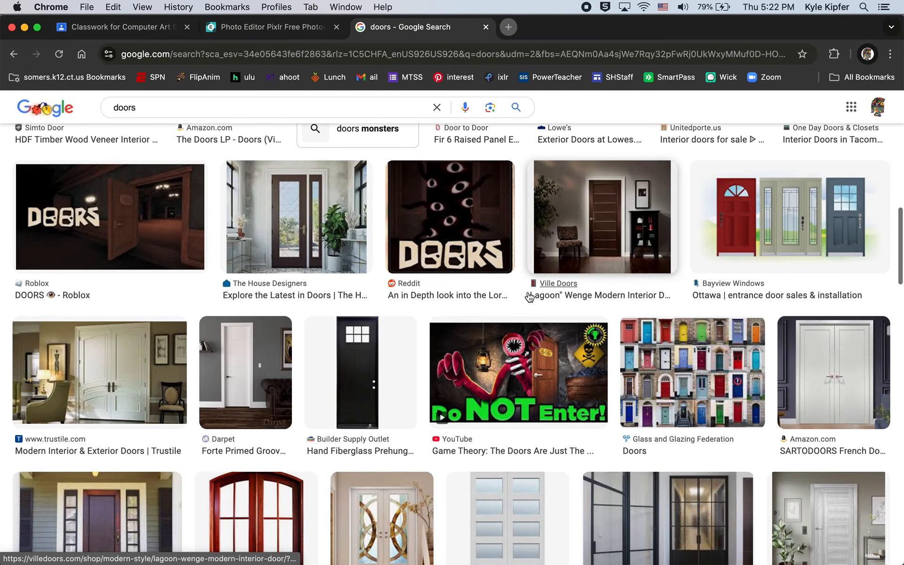
{"action": "scroll", "coordinate": [530, 296], "scroll_direction": "down", "scroll_amount": 2}
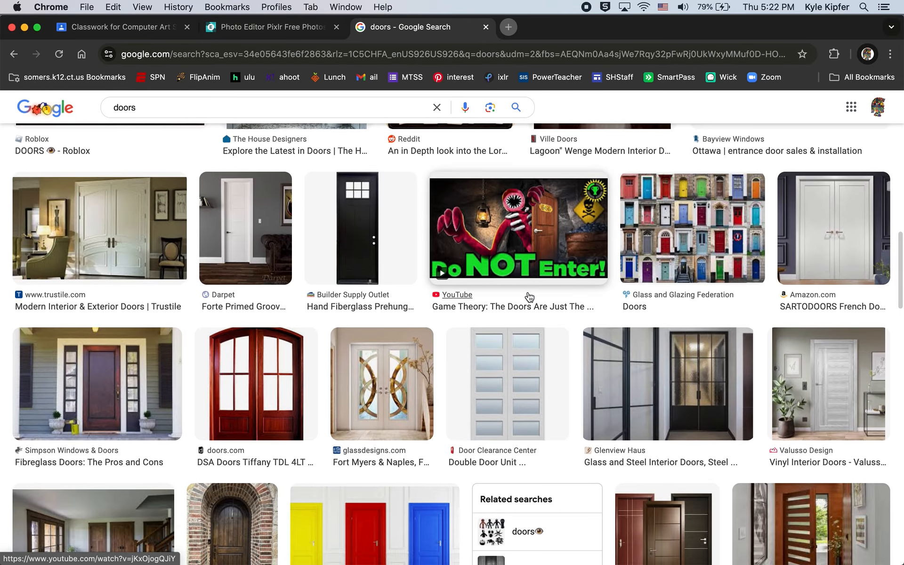
{"action": "left_click", "coordinate": [681, 218]}
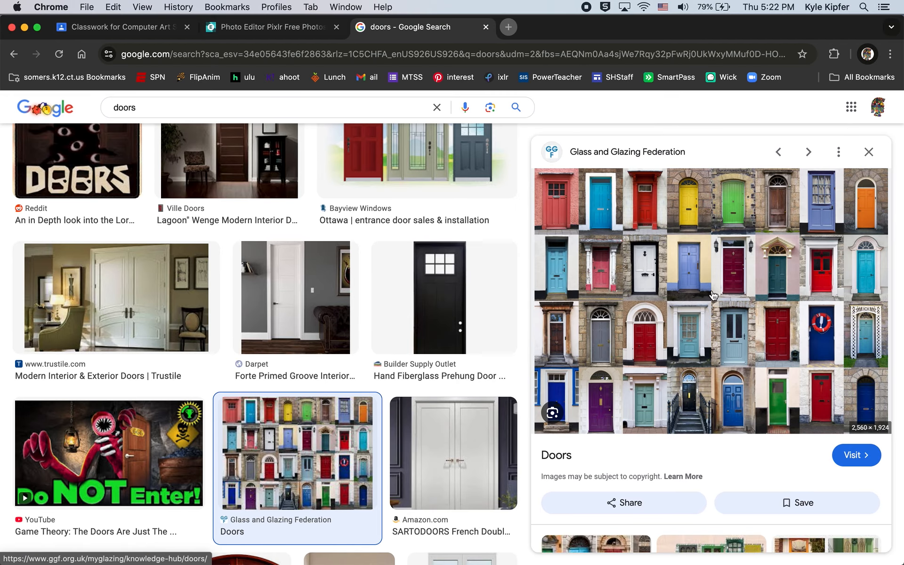
{"action": "right_click", "coordinate": [691, 258]}
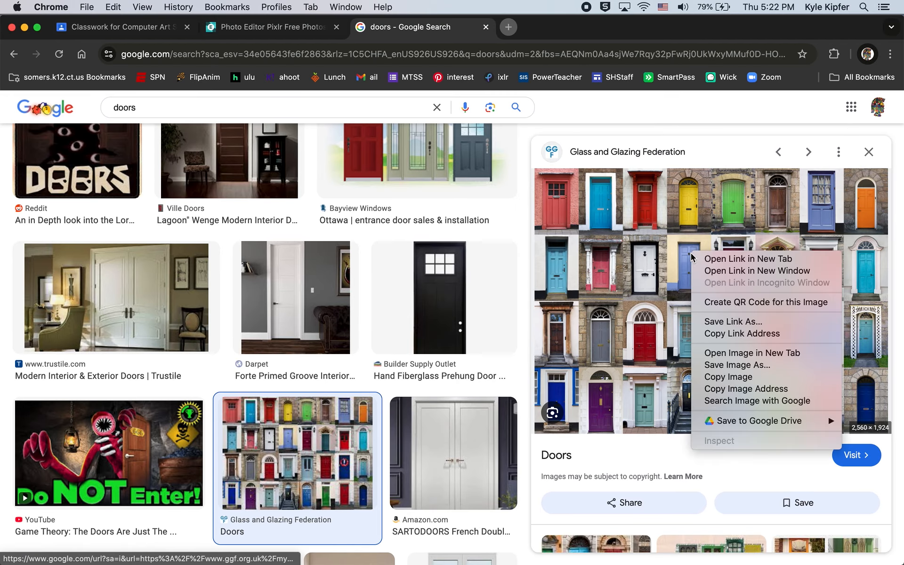
{"action": "left_click", "coordinate": [747, 378]}
Step: Paste the doors picture into the Pixlr poster above Layer 1 and enlarge it proportionally to 3283 x 2468 px, covering the canvas
{"action": "left_click", "coordinate": [272, 27]}
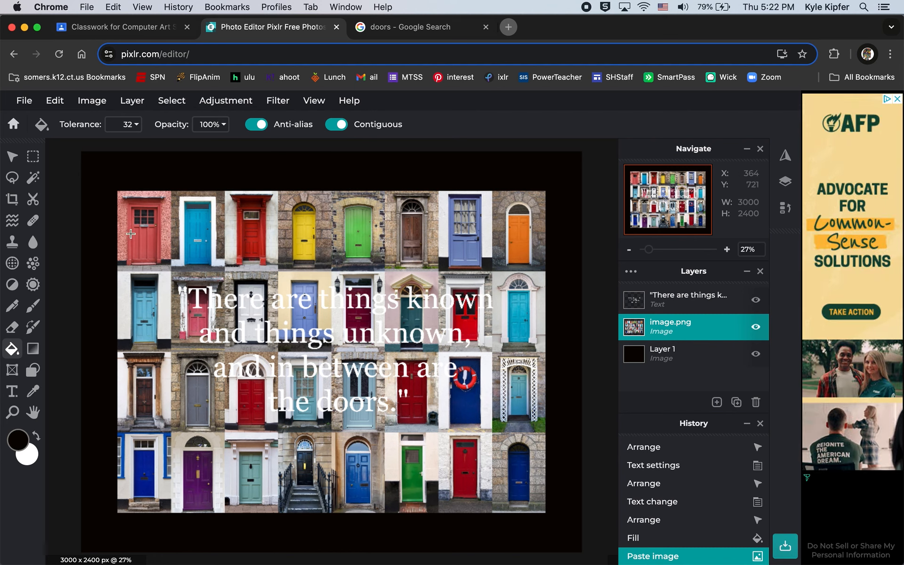
{"action": "left_click", "coordinate": [19, 162]}
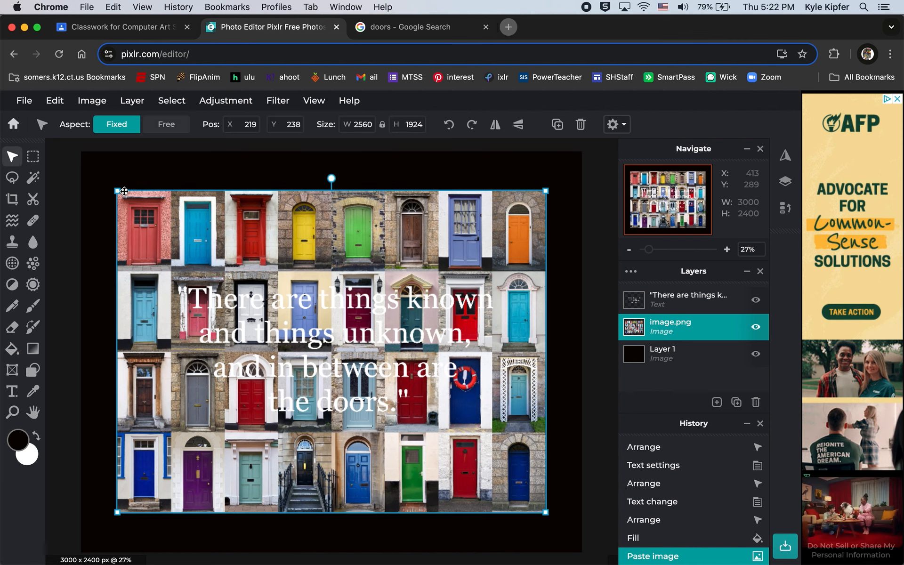
{"action": "left_click_drag", "start_coordinate": [116, 191], "coordinate": [56, 146]}
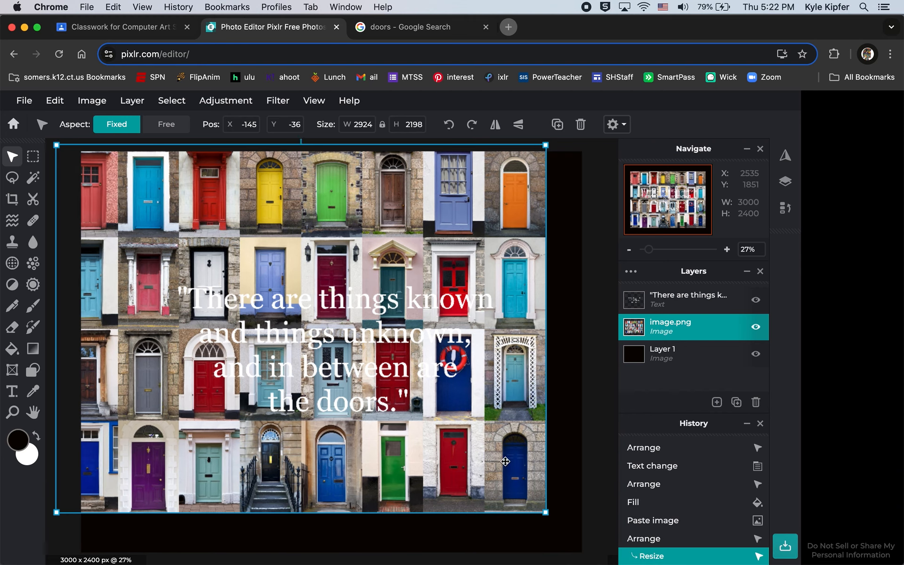
{"action": "left_click_drag", "start_coordinate": [546, 510], "coordinate": [605, 557]}
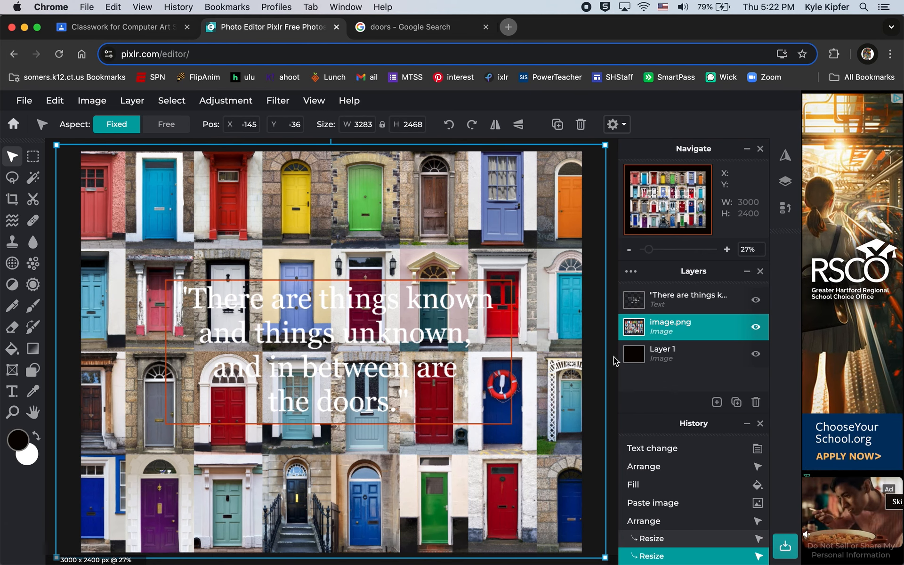
Step: Reduce the opacity of the doors image layer to 51
{"action": "left_click", "coordinate": [692, 299]}
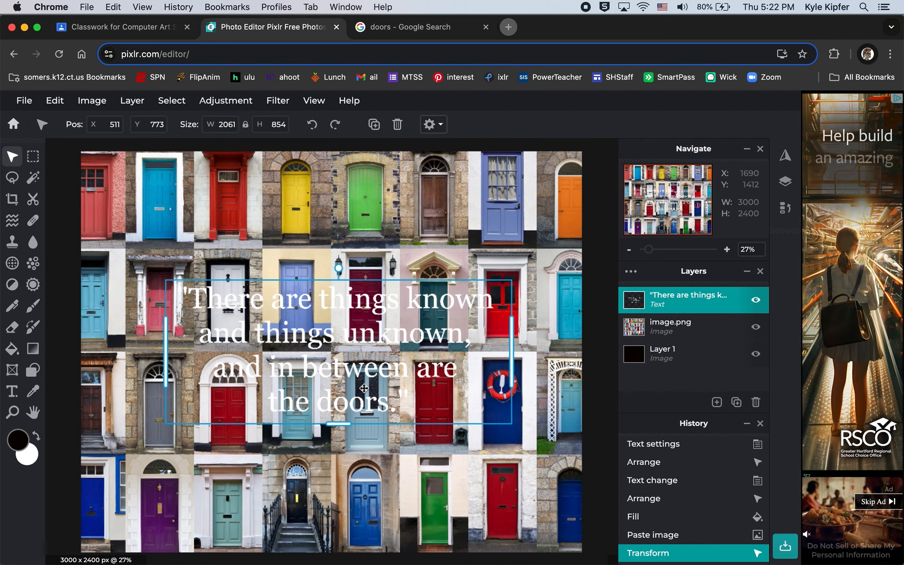
{"action": "left_click", "coordinate": [678, 325]}
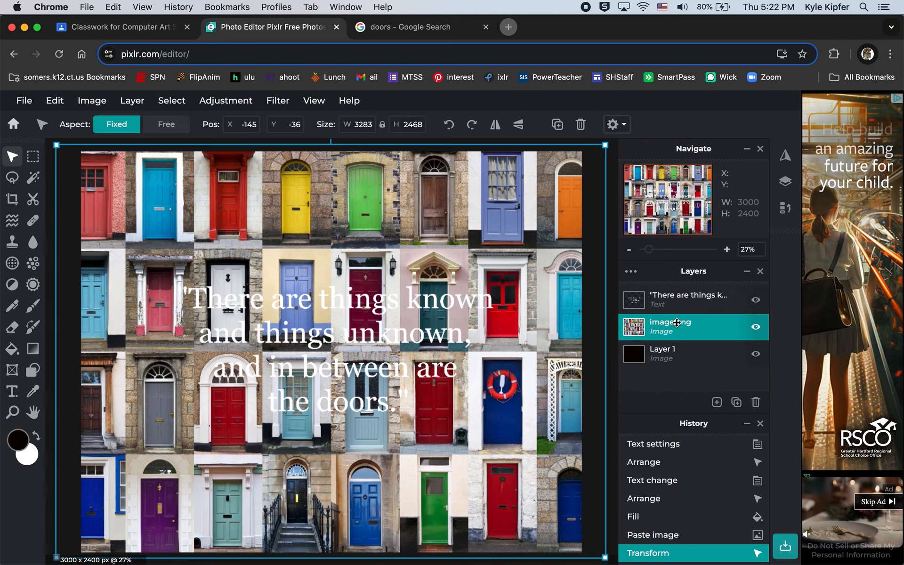
{"action": "left_click", "coordinate": [629, 272]}
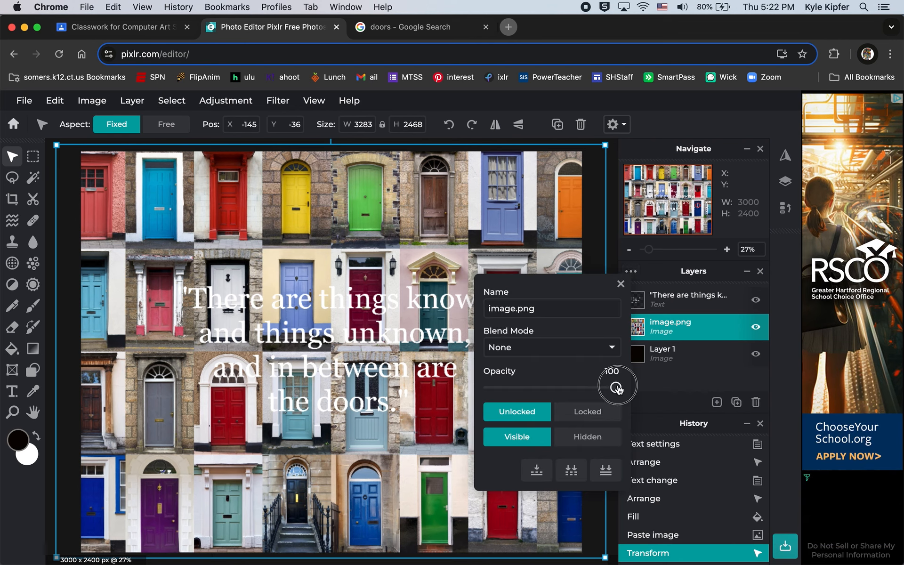
{"action": "left_click_drag", "start_coordinate": [610, 389], "coordinate": [558, 388]}
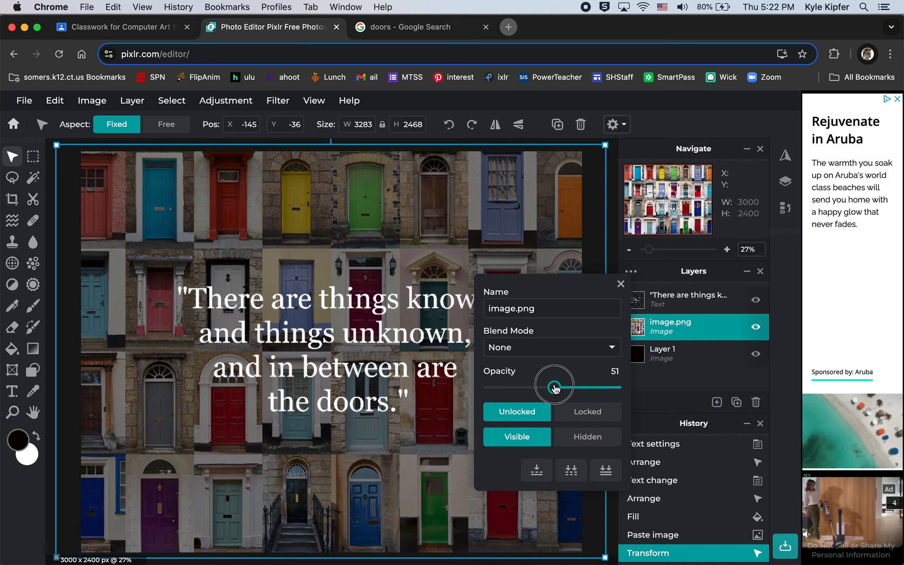
{"action": "left_click_drag", "start_coordinate": [554, 388], "coordinate": [555, 388]}
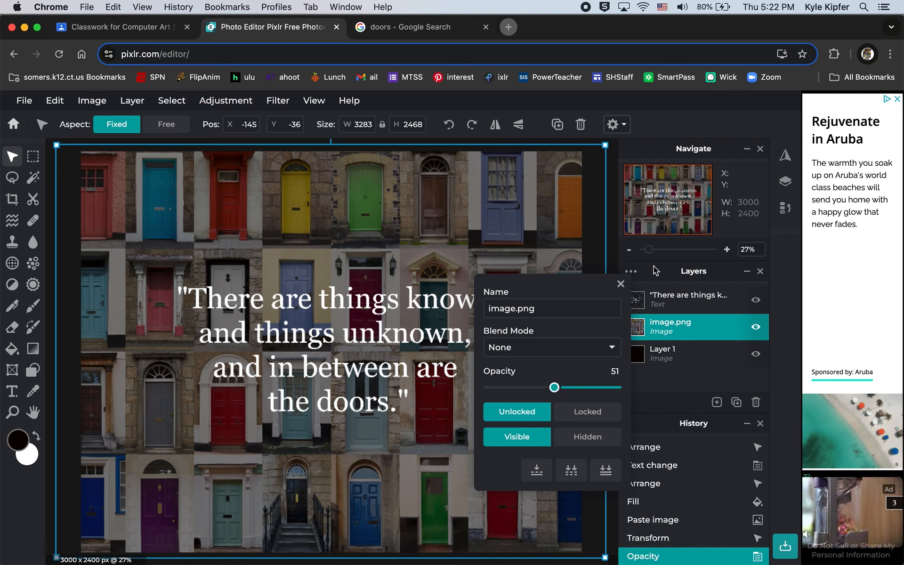
Step: Turn on the Shadow style for the quote text layer
{"action": "left_click", "coordinate": [620, 283]}
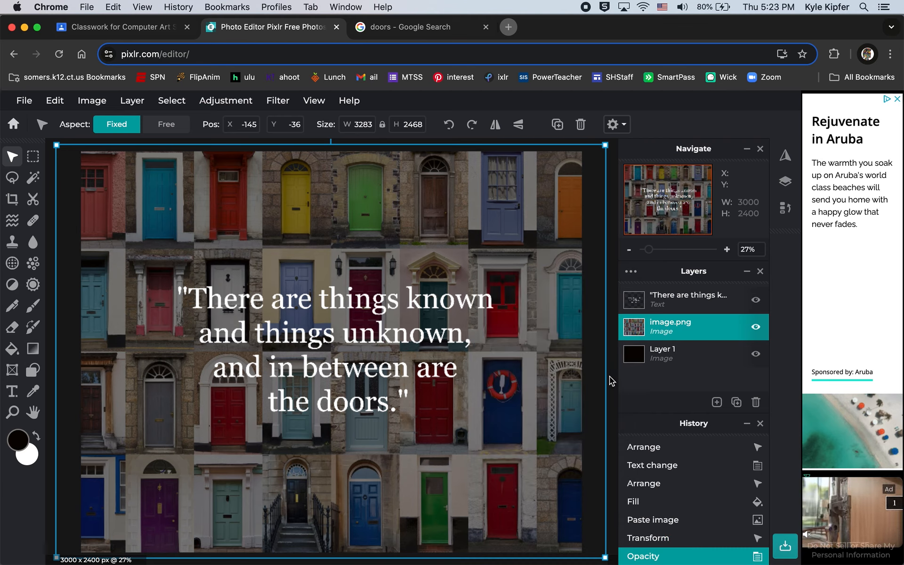
{"action": "left_click", "coordinate": [373, 333]}
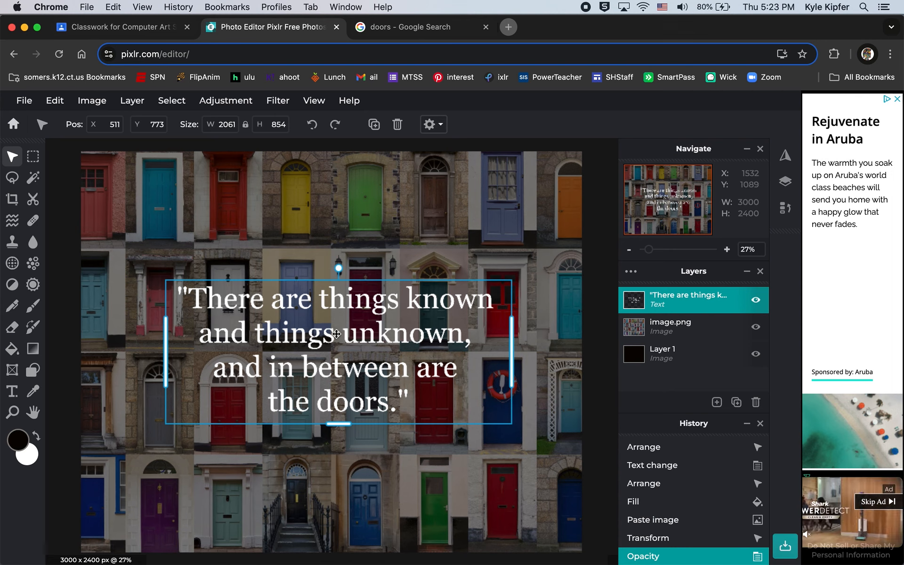
{"action": "left_click", "coordinate": [13, 394]}
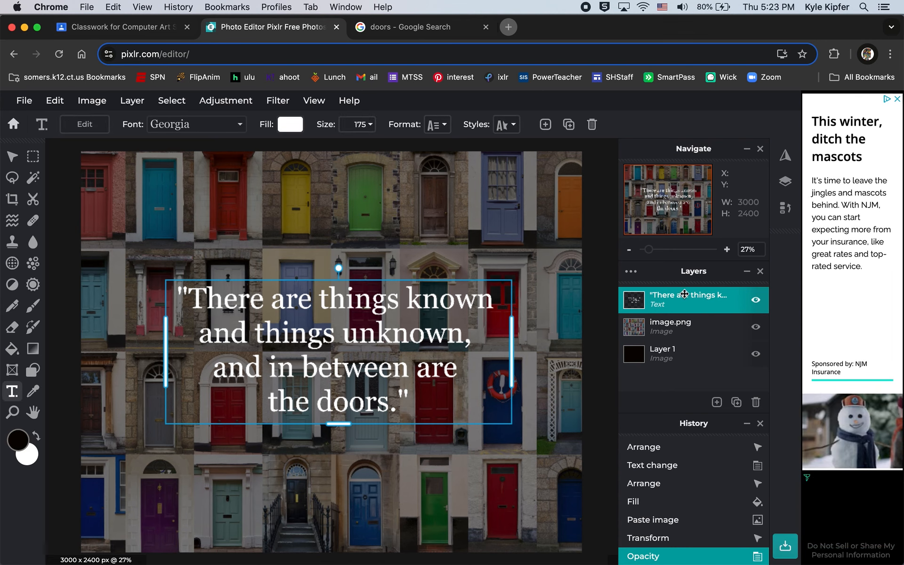
{"action": "left_click", "coordinate": [517, 125]}
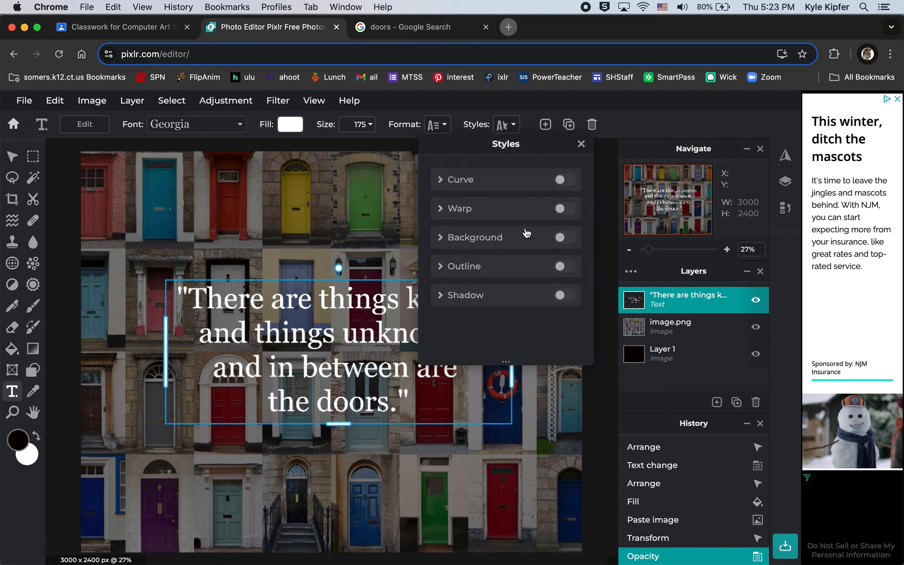
{"action": "left_click", "coordinate": [565, 296]}
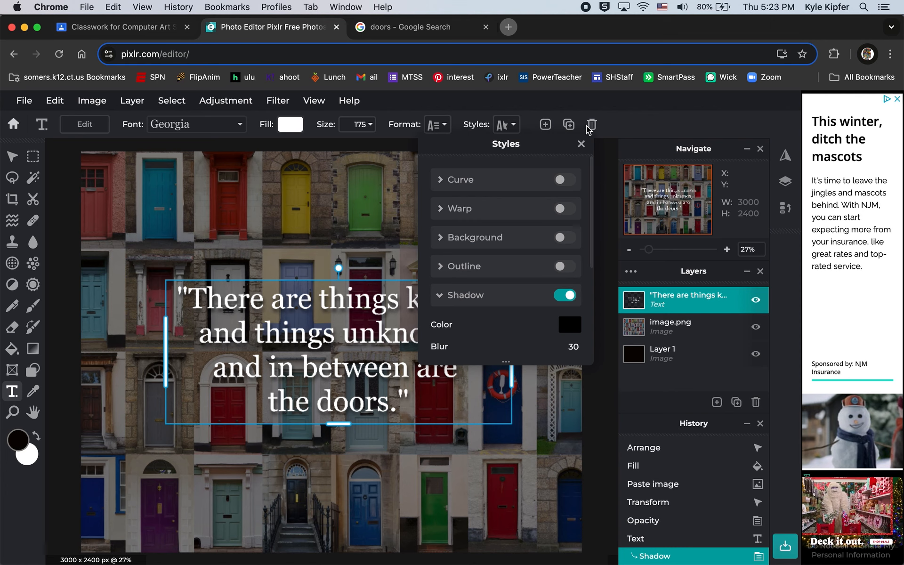
{"action": "left_click", "coordinate": [581, 144]}
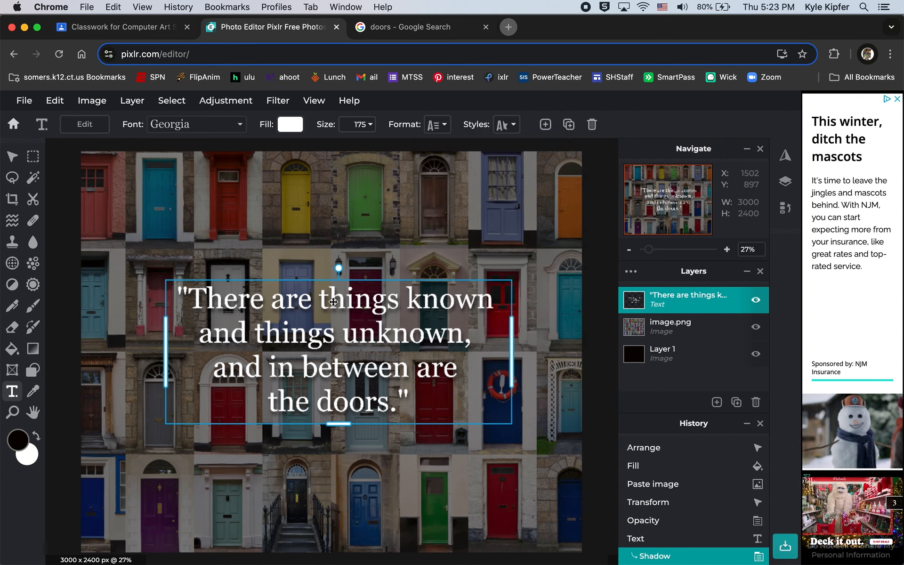
Step: Change the quote's font to Corlombus and move the text slightly higher on the canvas
{"action": "left_click", "coordinate": [239, 127]}
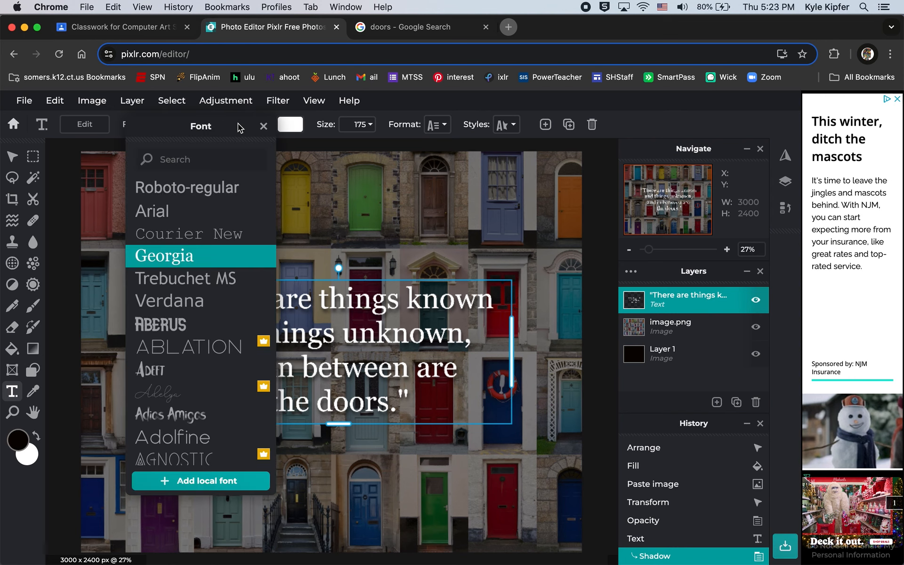
{"action": "scroll", "coordinate": [212, 294], "scroll_direction": "down", "scroll_amount": 3}
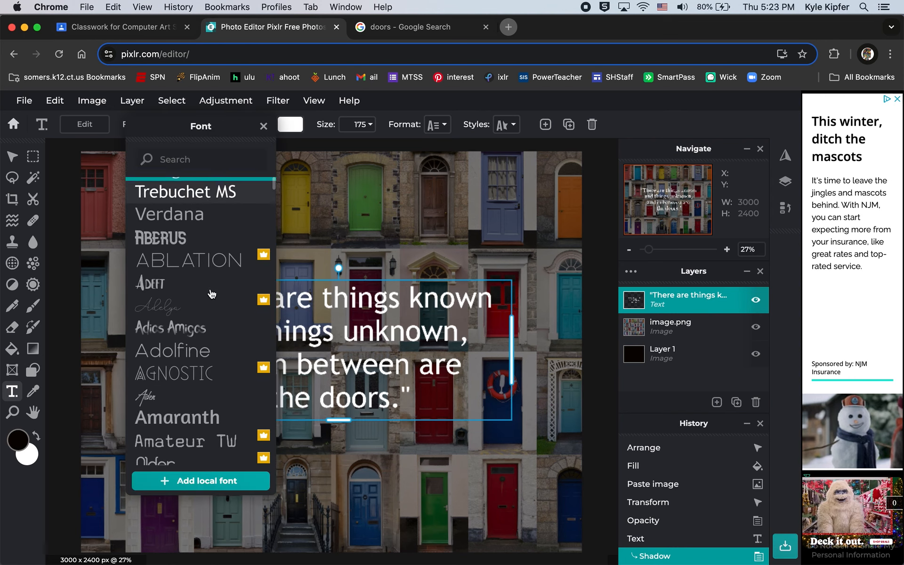
{"action": "scroll", "coordinate": [212, 294], "scroll_direction": "down", "scroll_amount": 10}
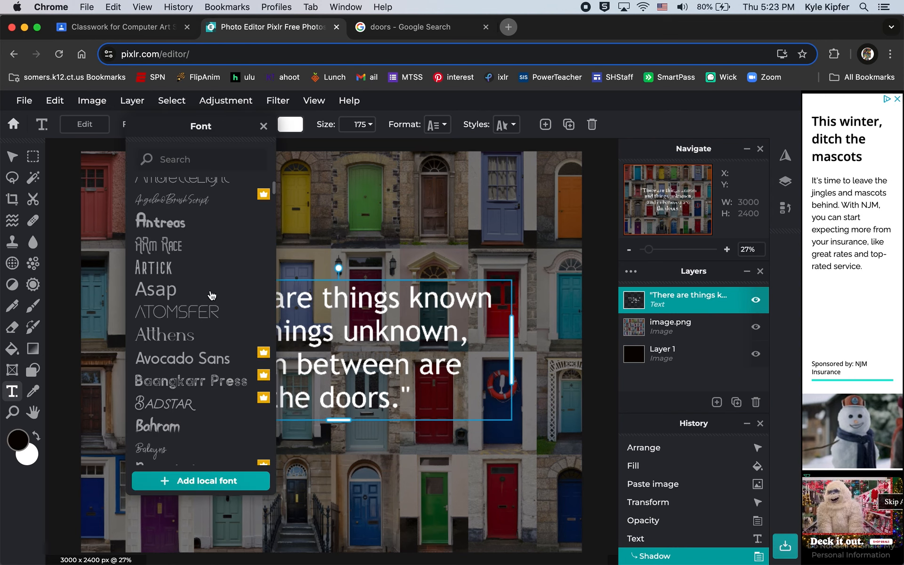
{"action": "scroll", "coordinate": [212, 295], "scroll_direction": "down", "scroll_amount": 6}
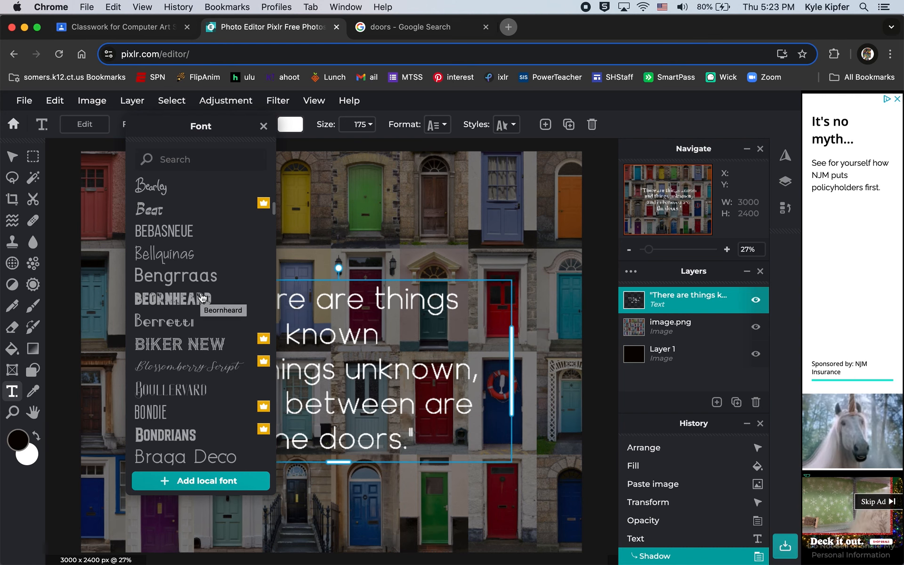
{"action": "scroll", "coordinate": [203, 297], "scroll_direction": "down", "scroll_amount": 6}
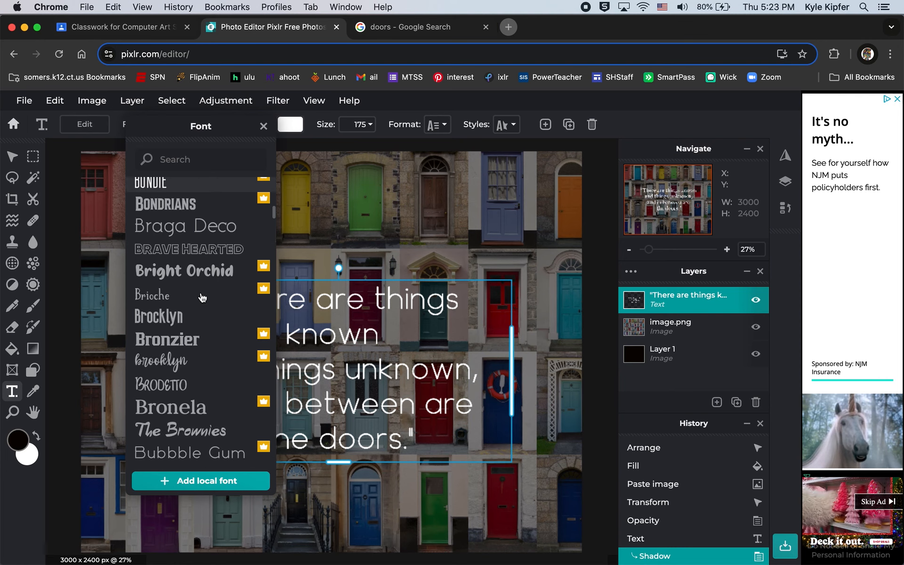
{"action": "scroll", "coordinate": [202, 297], "scroll_direction": "down", "scroll_amount": 3}
{"action": "scroll", "coordinate": [201, 298], "scroll_direction": "down", "scroll_amount": 3}
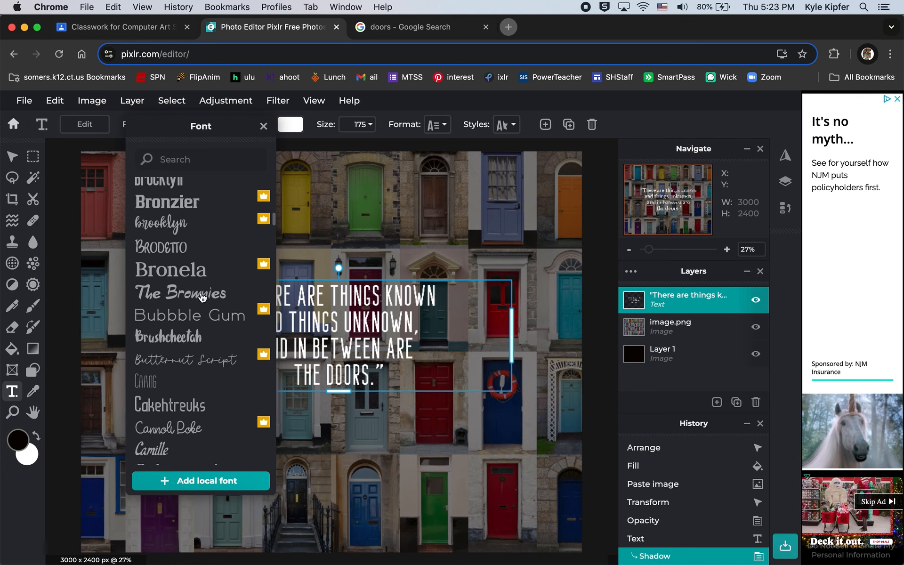
{"action": "scroll", "coordinate": [203, 297], "scroll_direction": "down", "scroll_amount": 4}
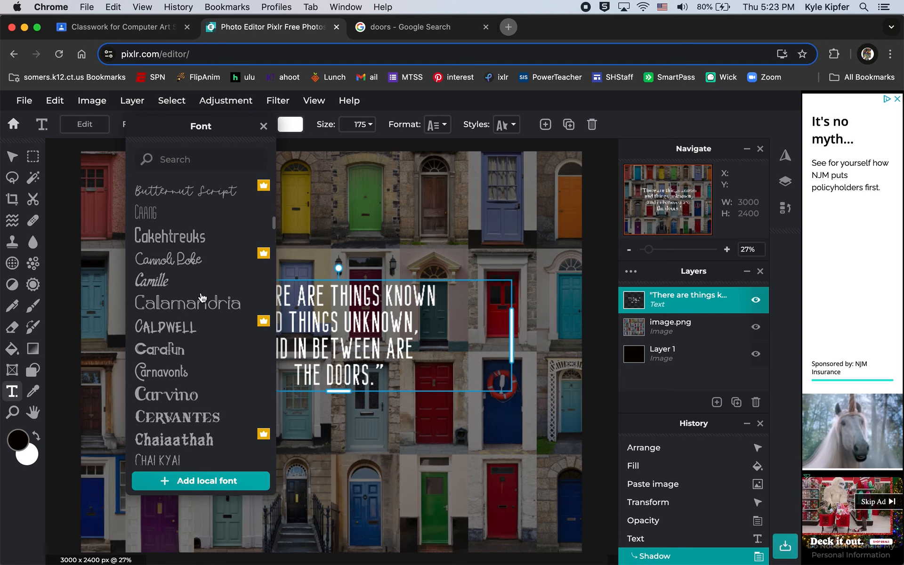
{"action": "scroll", "coordinate": [202, 298], "scroll_direction": "down", "scroll_amount": 4}
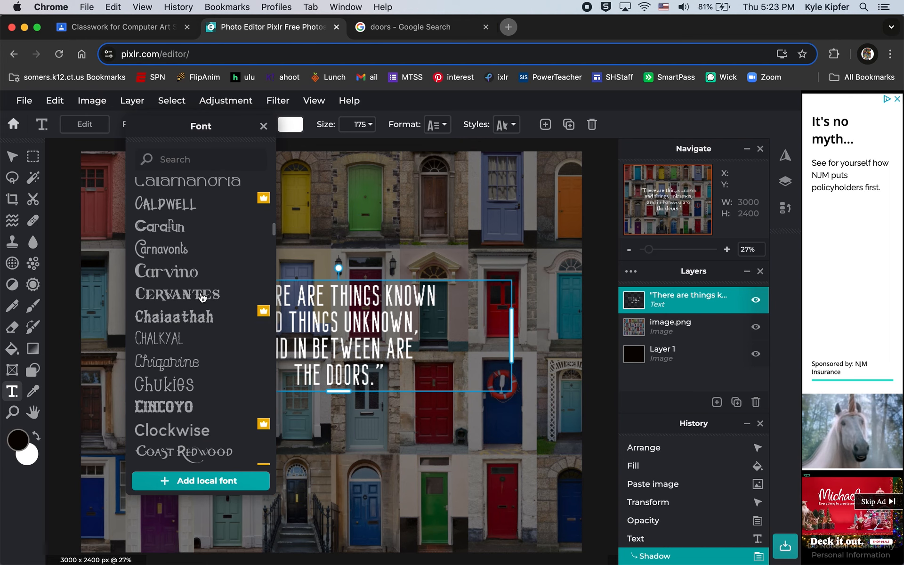
{"action": "scroll", "coordinate": [202, 298], "scroll_direction": "down", "scroll_amount": 1}
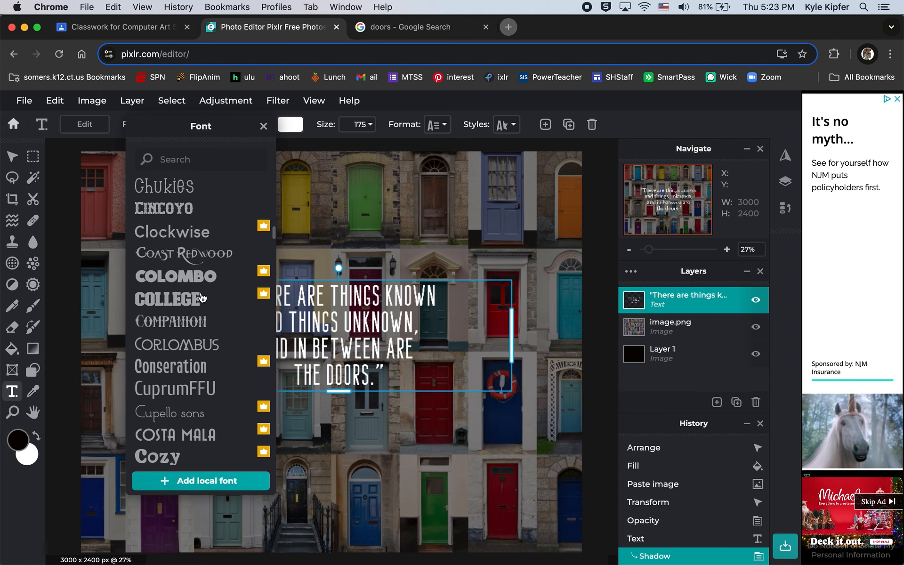
{"action": "left_click", "coordinate": [198, 345]}
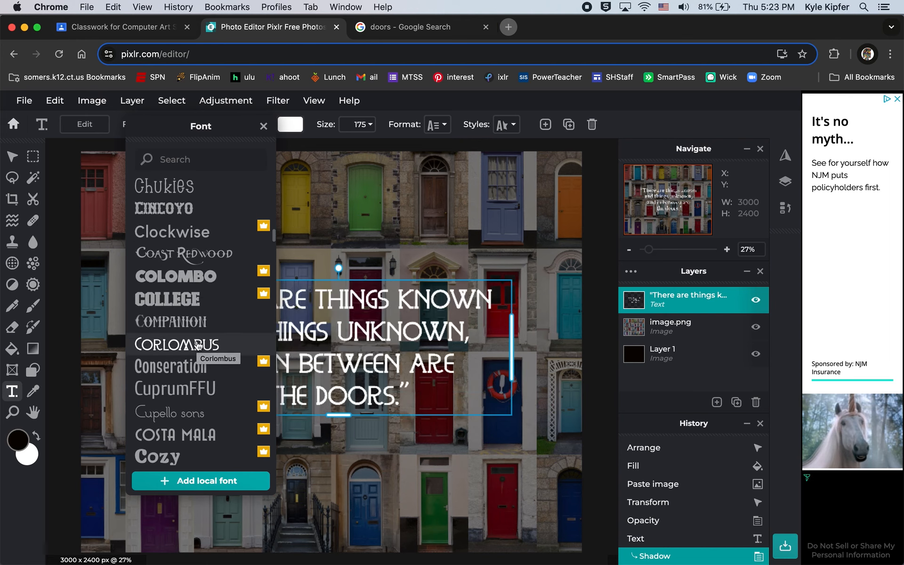
{"action": "left_click", "coordinate": [199, 345]}
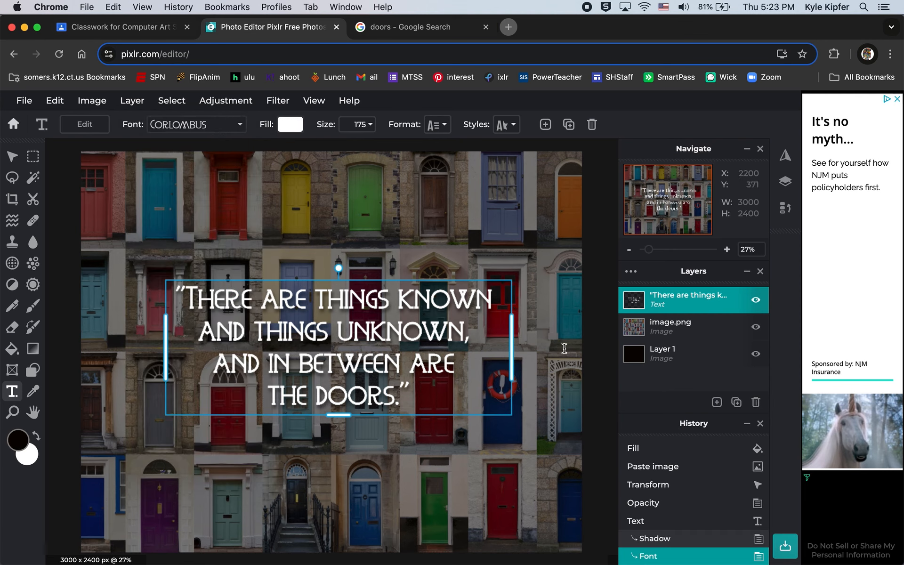
{"action": "left_click_drag", "start_coordinate": [347, 304], "coordinate": [347, 289]}
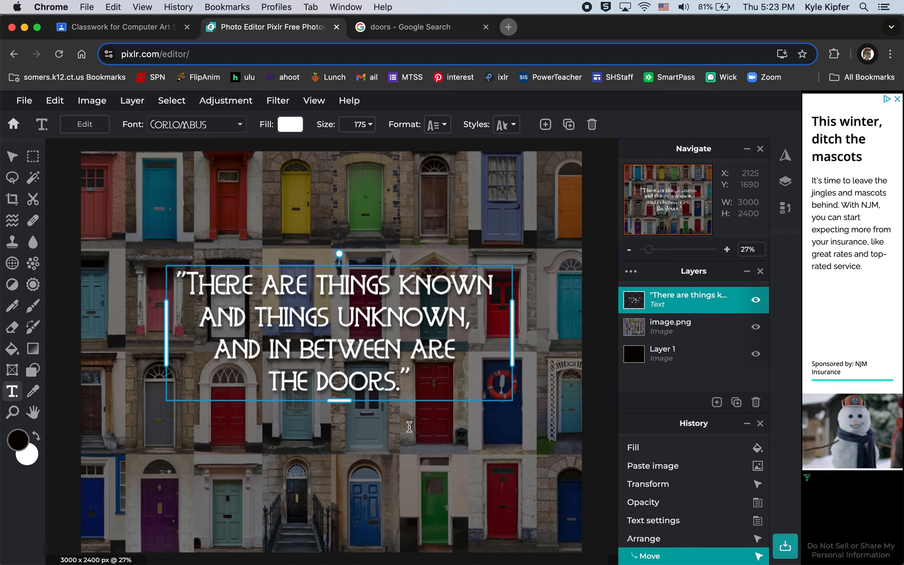
Step: Add a new text layer reading "- Jim Morrison" and move it below the quote, toward the right
{"action": "left_click", "coordinate": [421, 451]}
{"action": "left_click", "coordinate": [385, 455]}
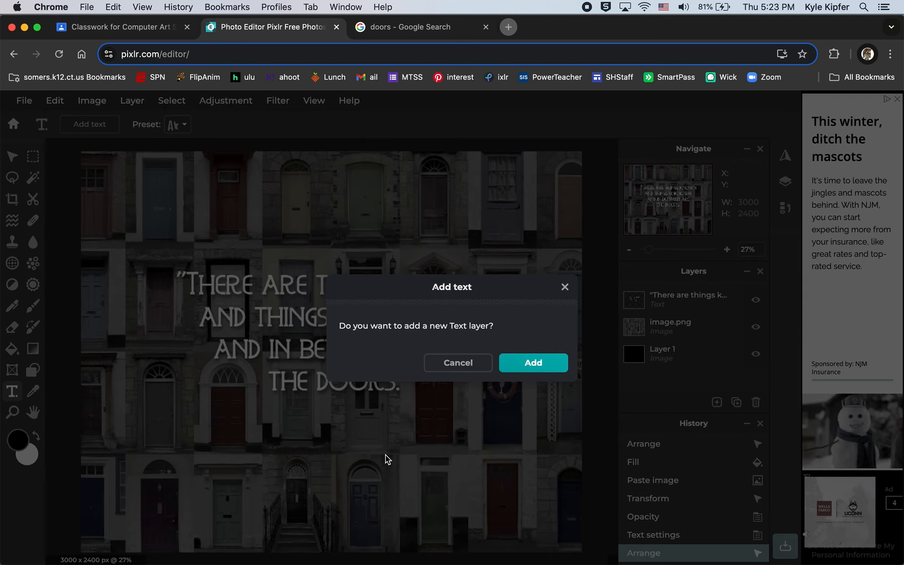
{"action": "left_click", "coordinate": [539, 363]}
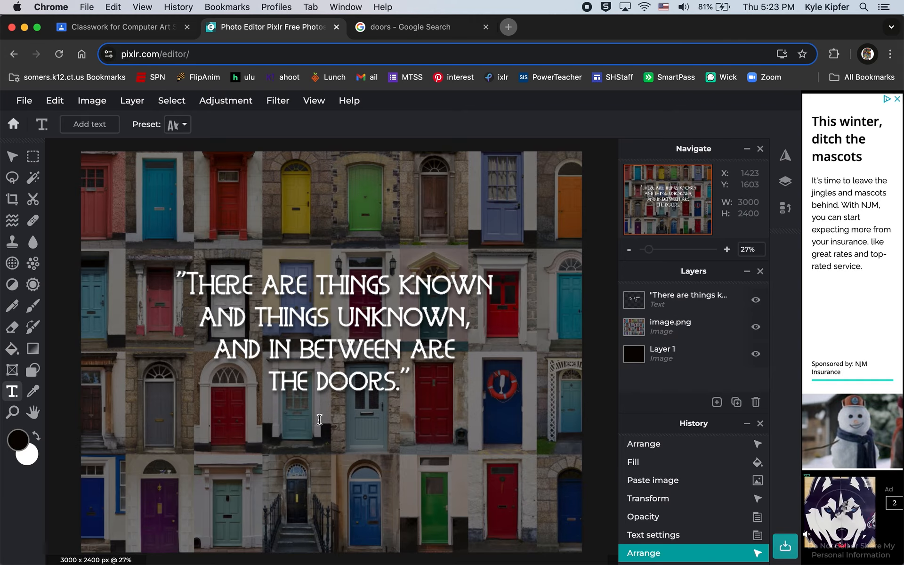
{"action": "key", "text": "BackSpace"}
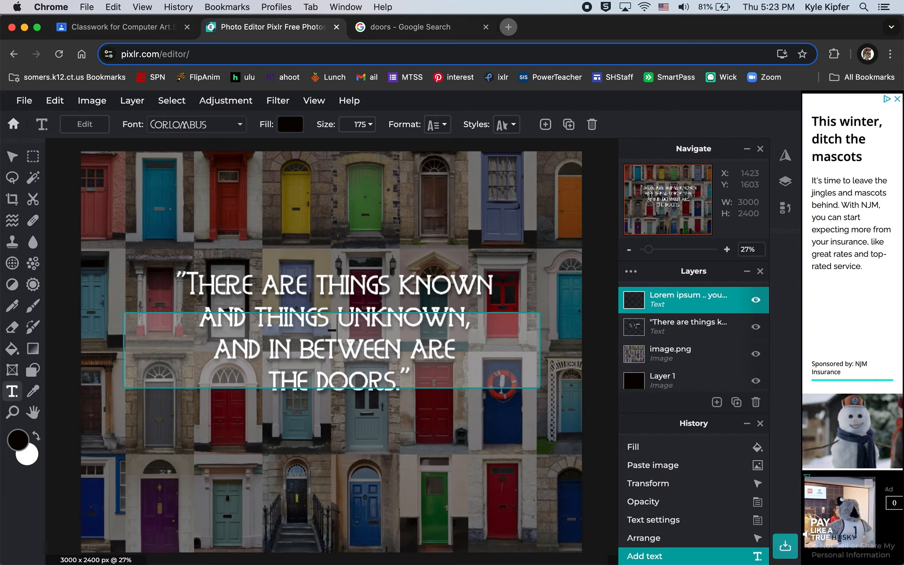
{"action": "type", "text": "- JIM MORRISON"}
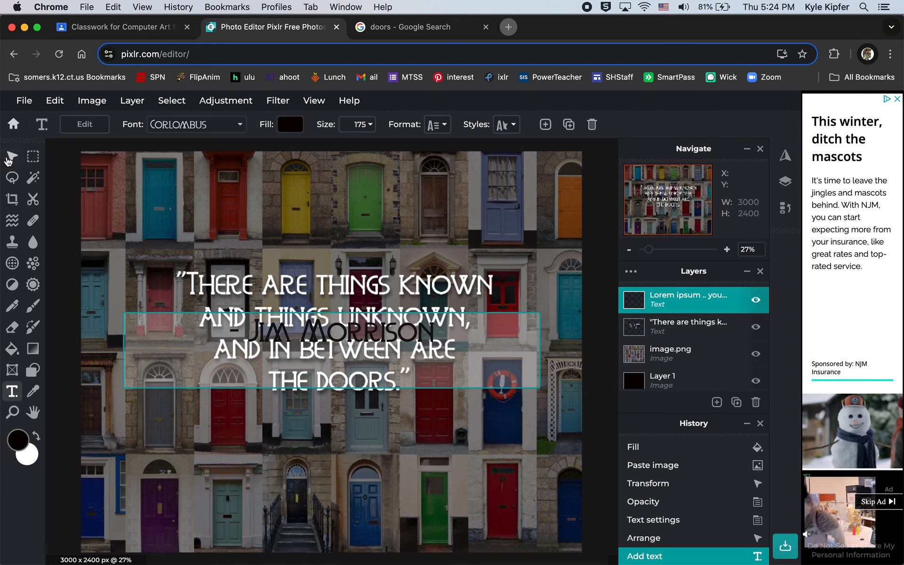
{"action": "left_click", "coordinate": [12, 156]}
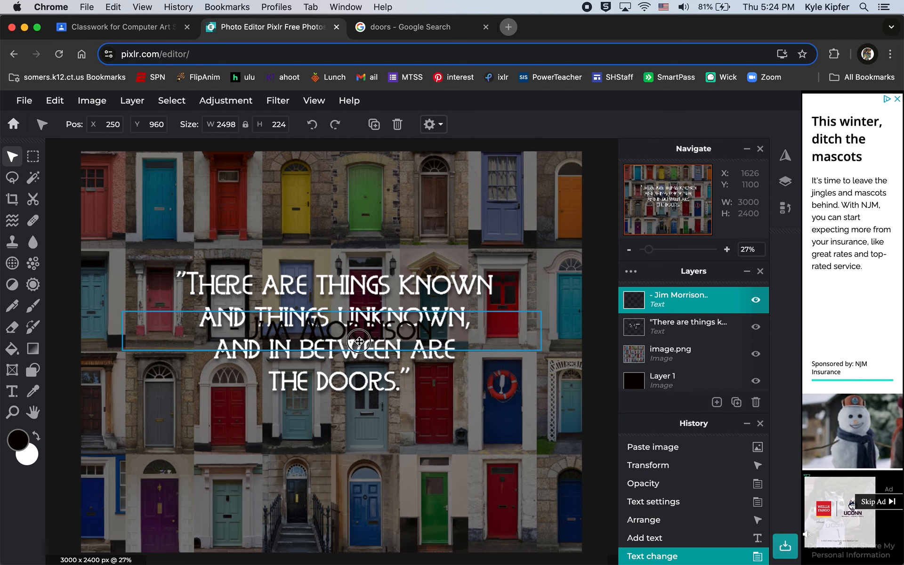
{"action": "left_click_drag", "start_coordinate": [359, 341], "coordinate": [435, 461]}
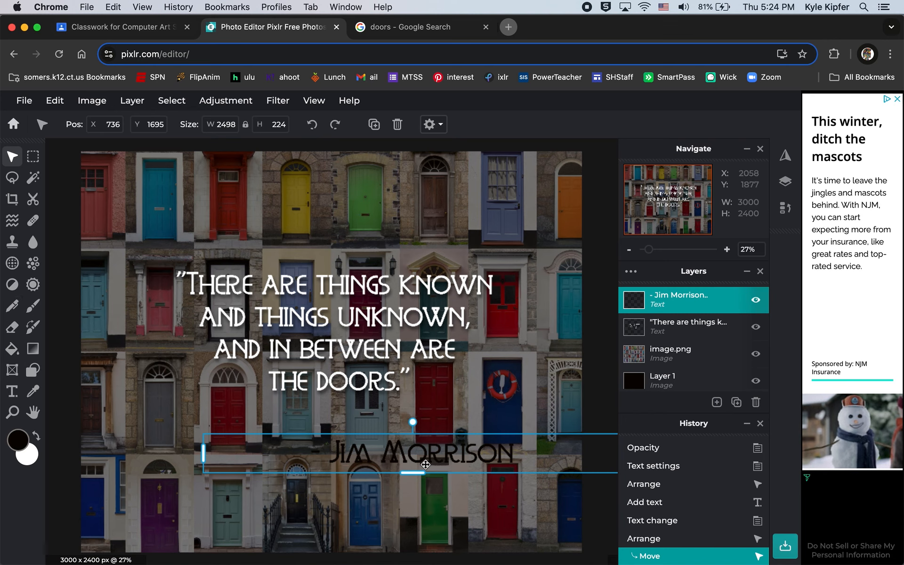
Step: Set the fill of the "- Jim Morrison" text to white, #FFFFFF
{"action": "left_click", "coordinate": [13, 392]}
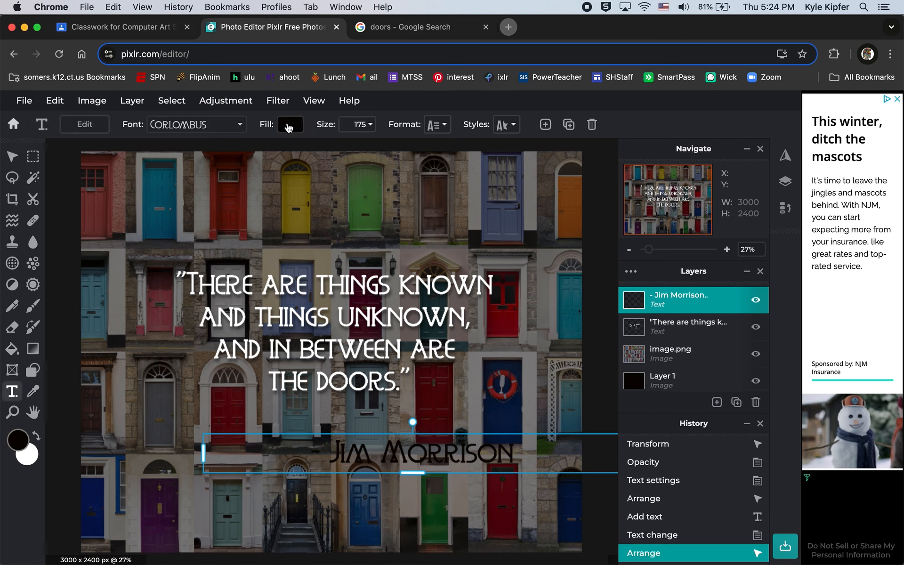
{"action": "left_click", "coordinate": [289, 125]}
{"action": "left_click", "coordinate": [467, 432]}
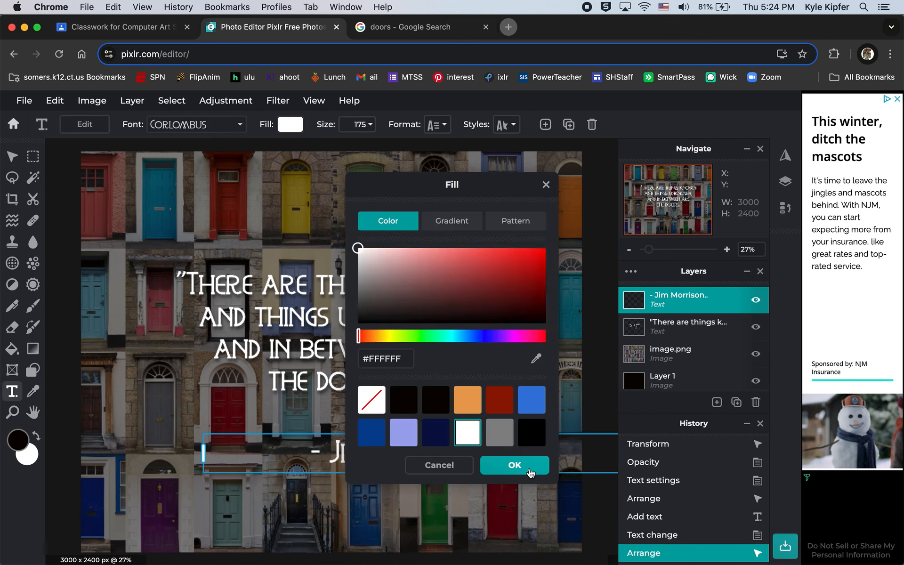
{"action": "left_click", "coordinate": [533, 467]}
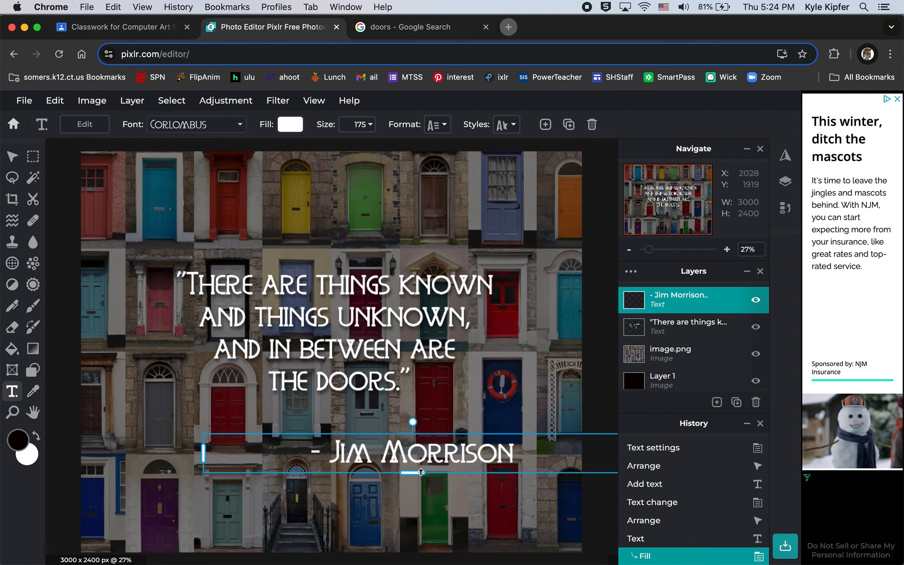
Step: Set the attribution text size to 80 and move it just beneath the quote's last line, toward its right end
{"action": "left_click", "coordinate": [369, 124]}
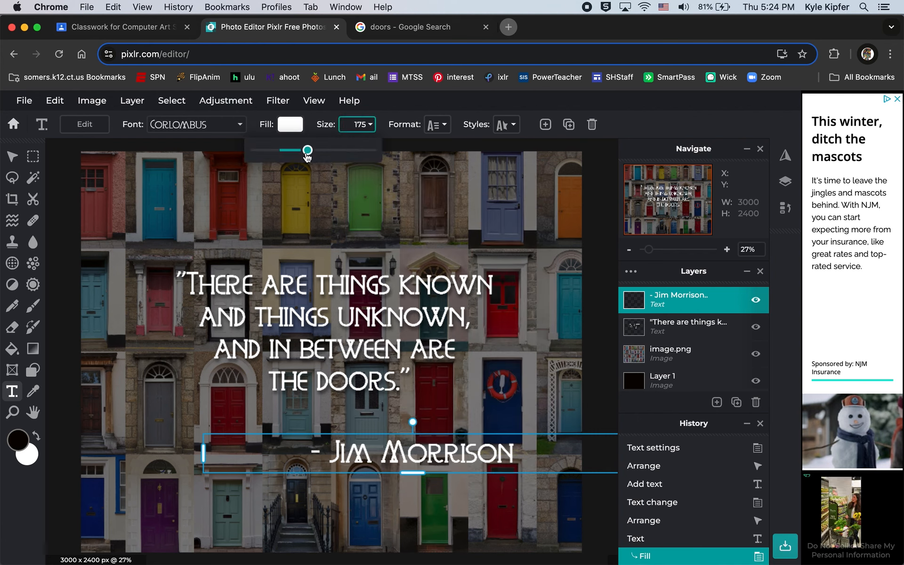
{"action": "left_click_drag", "start_coordinate": [305, 150], "coordinate": [293, 151]}
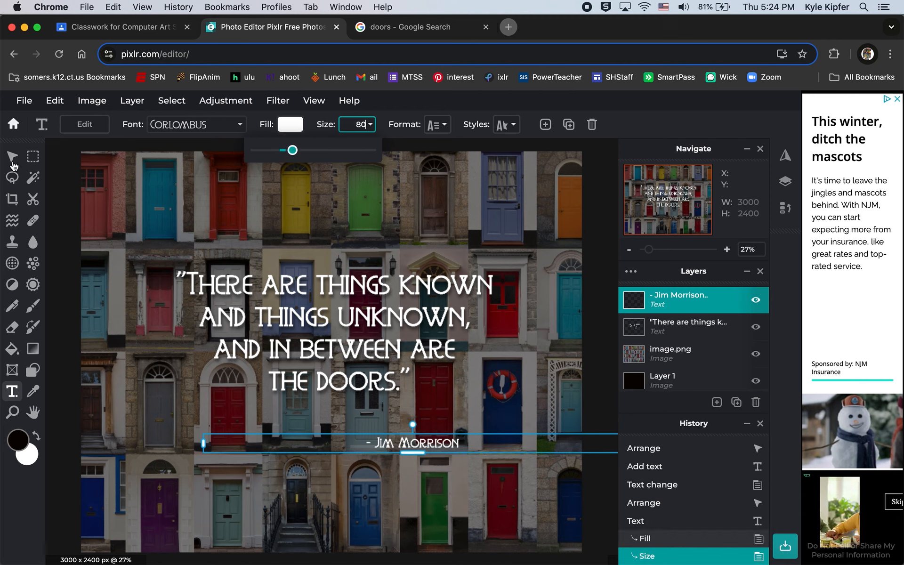
{"action": "left_click", "coordinate": [13, 159]}
{"action": "left_click_drag", "start_coordinate": [421, 454], "coordinate": [463, 417]}
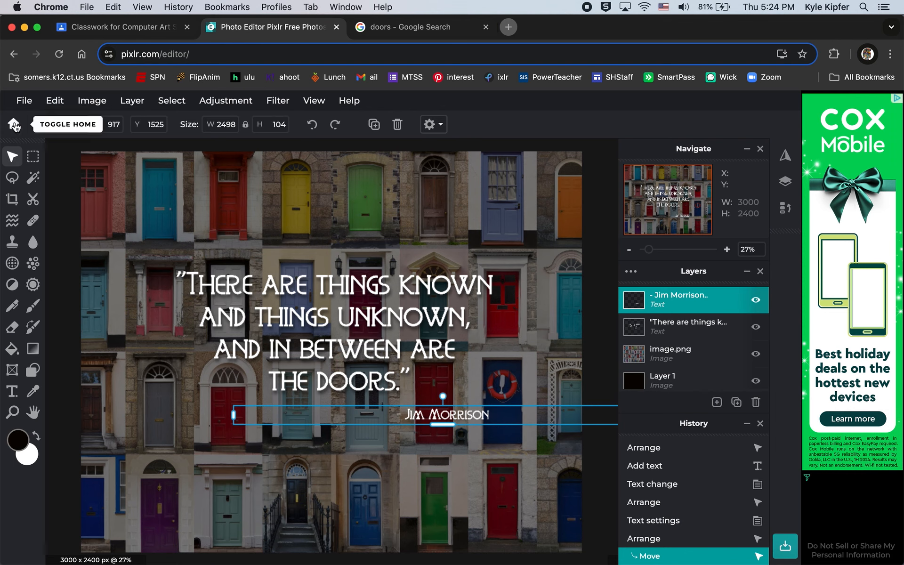
Step: Preview the Fringe glitch filter at an amount of 7 on the doors photo layer, and discard it
{"action": "left_click", "coordinate": [702, 358]}
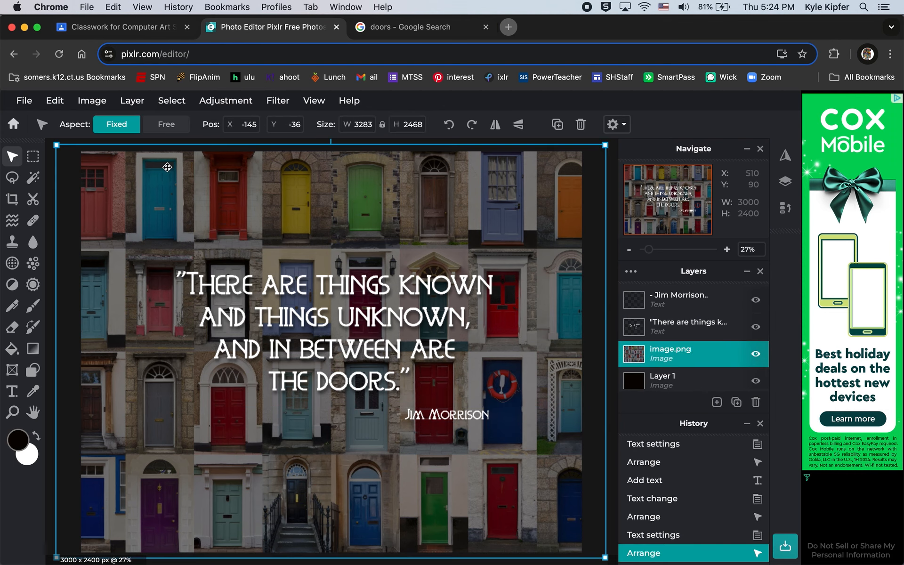
{"action": "left_click", "coordinate": [278, 101]}
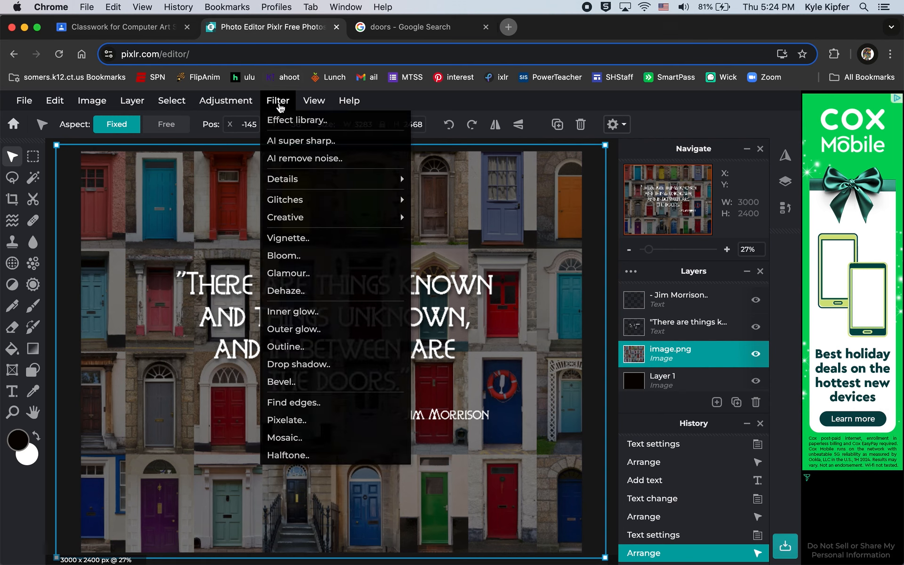
{"action": "mouse_move", "coordinate": [294, 198]}
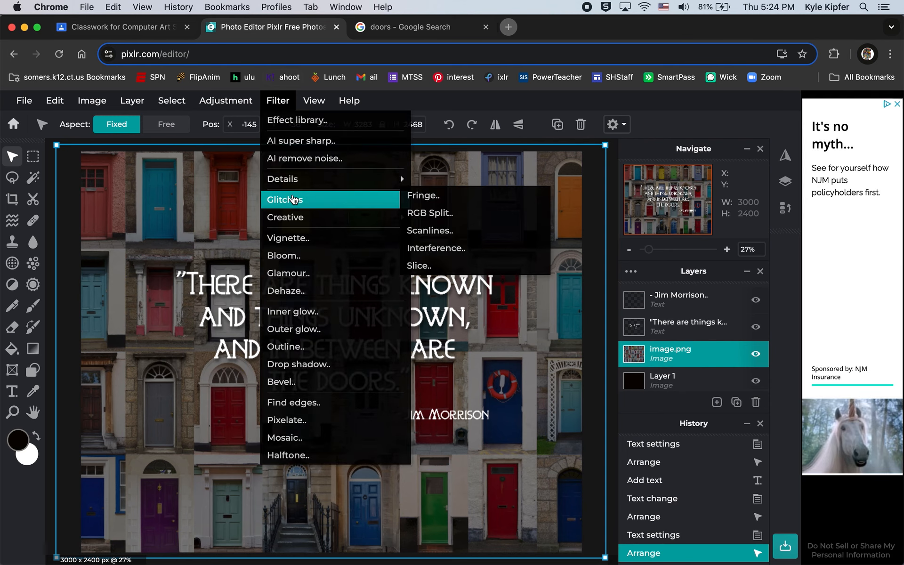
{"action": "left_click", "coordinate": [419, 195]}
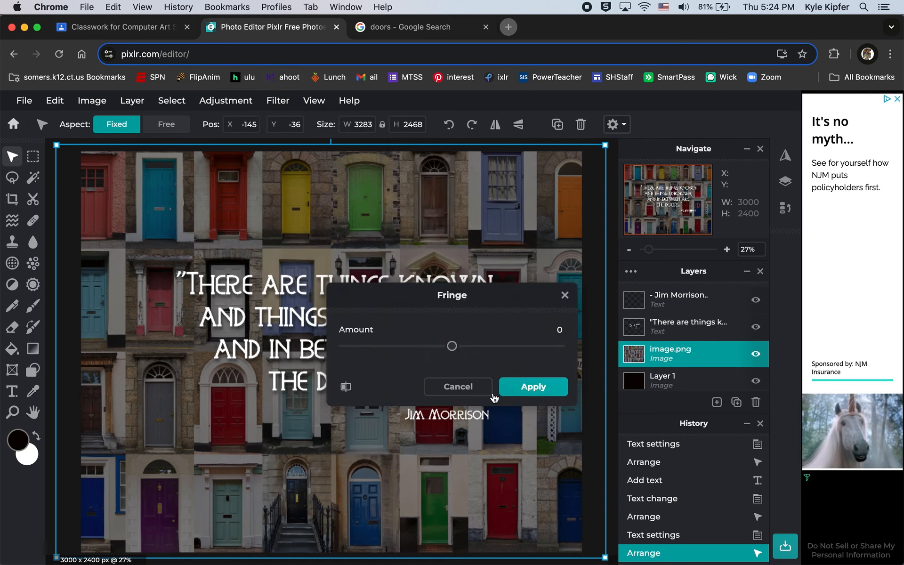
{"action": "left_click_drag", "start_coordinate": [486, 349], "coordinate": [460, 347]}
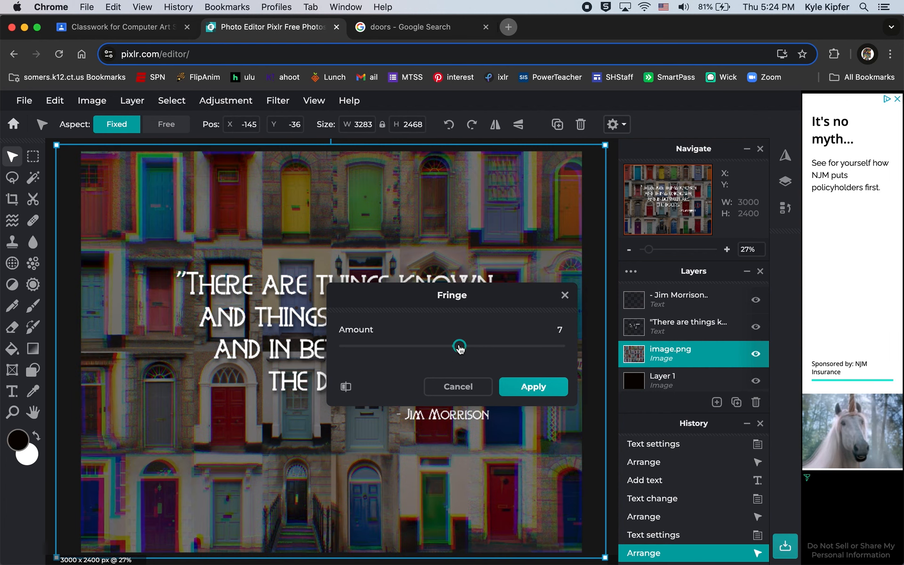
{"action": "left_click", "coordinate": [458, 387]}
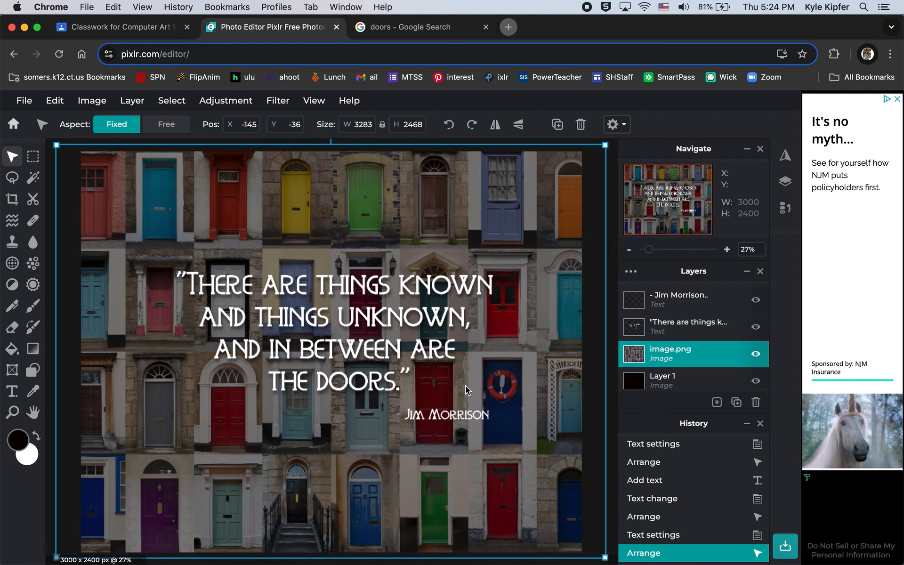
Step: Try the Fish Eye filter on the doors photo with Buldge at -157 and Reflect and Repeat edge fills, and discard it
{"action": "left_click", "coordinate": [278, 104]}
{"action": "mouse_move", "coordinate": [312, 223]}
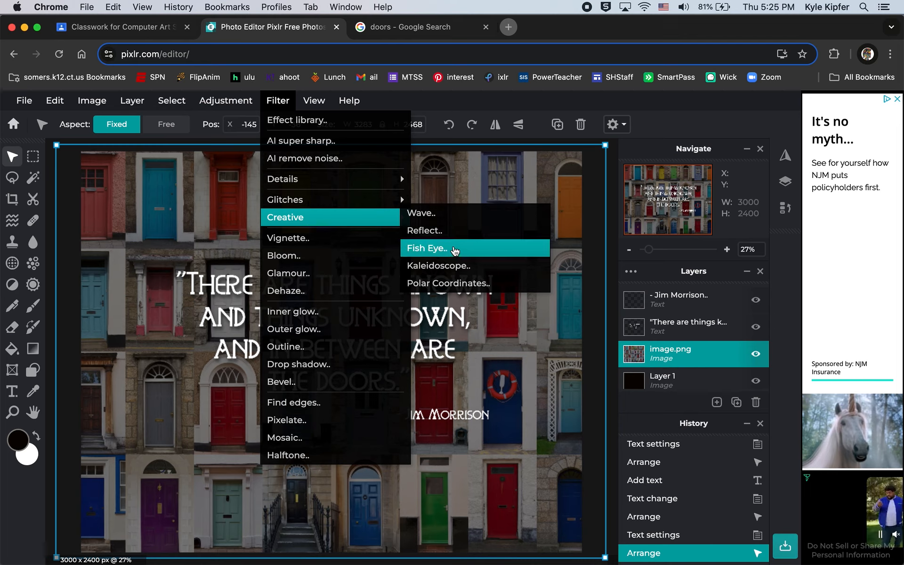
{"action": "left_click", "coordinate": [453, 247]}
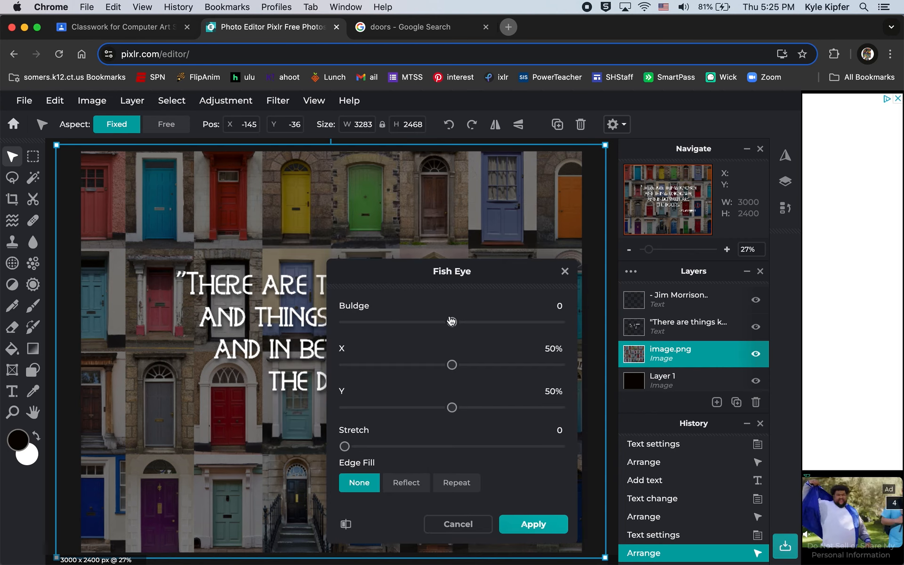
{"action": "mouse_move", "coordinate": [452, 322]}
{"action": "left_mouse_down"}
{"action": "mouse_move", "coordinate": [566, 324]}
{"action": "mouse_move", "coordinate": [449, 322]}
{"action": "left_mouse_up"}
{"action": "left_click_drag", "start_coordinate": [302, 336], "coordinate": [266, 336]}
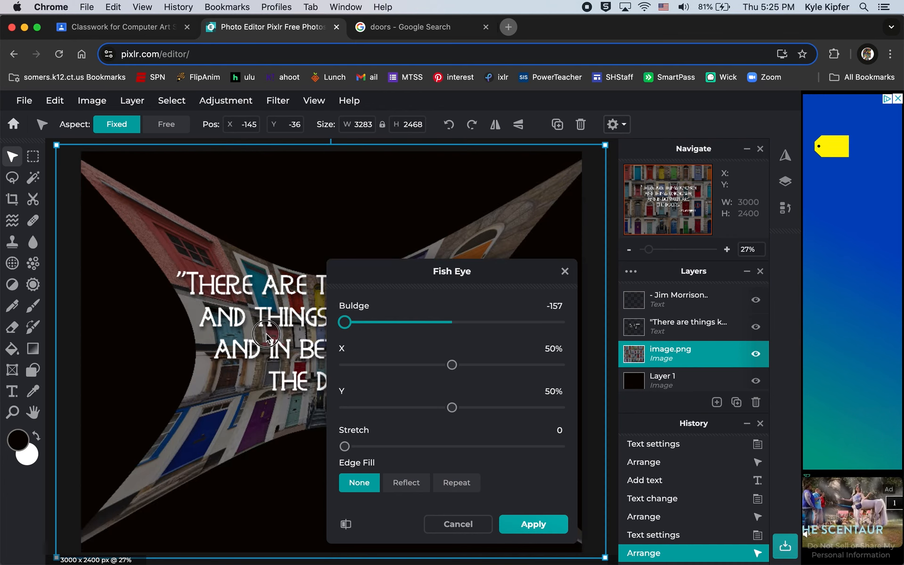
{"action": "left_click", "coordinate": [407, 485]}
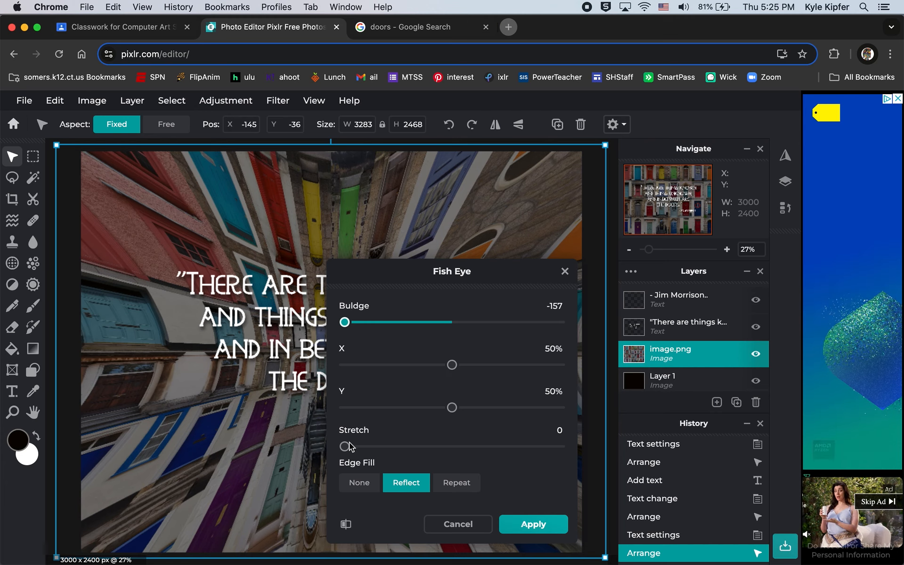
{"action": "left_click", "coordinate": [466, 485]}
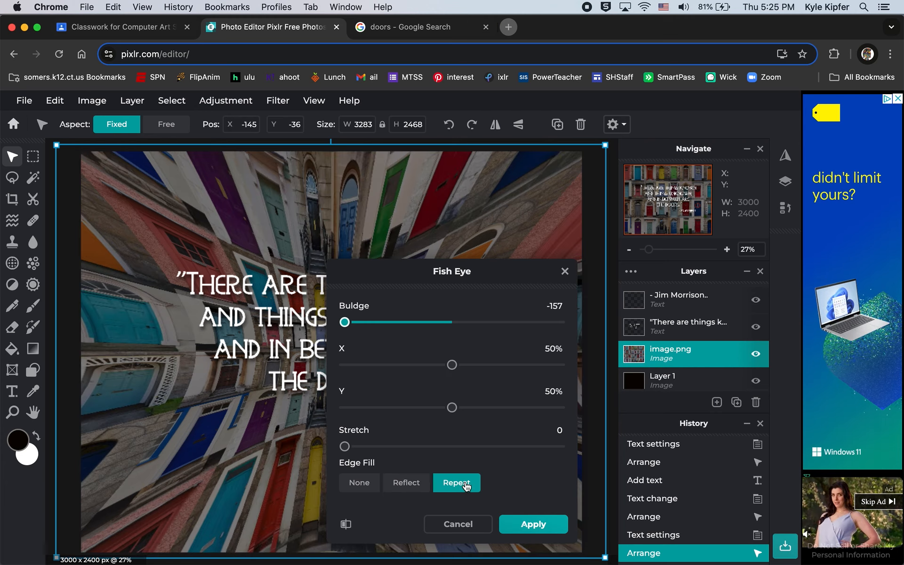
{"action": "left_click", "coordinate": [459, 524]}
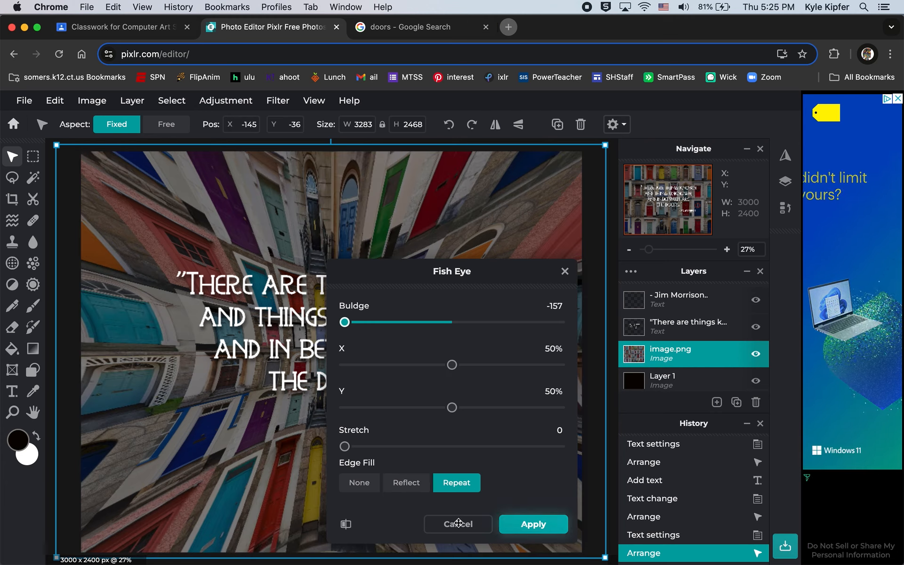
Step: Apply the Polar Coordinates filter to the doors photo layer with Symmetry enabled
{"action": "left_click", "coordinate": [277, 101]}
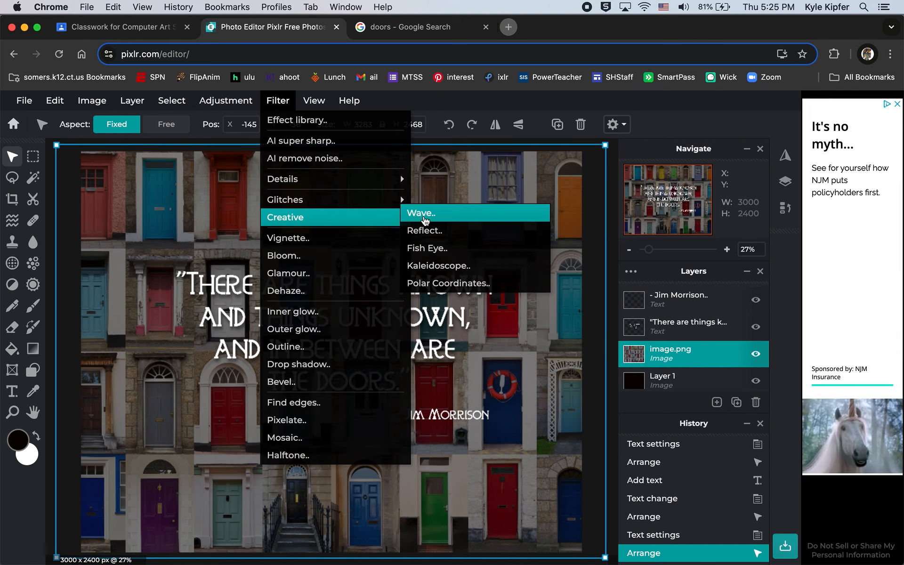
{"action": "left_click", "coordinate": [439, 283]}
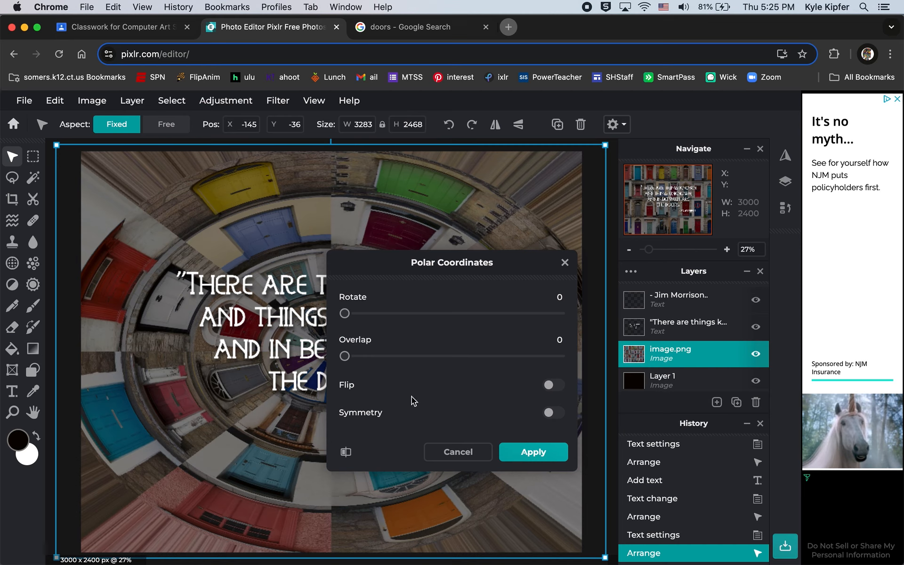
{"action": "left_click", "coordinate": [553, 413]}
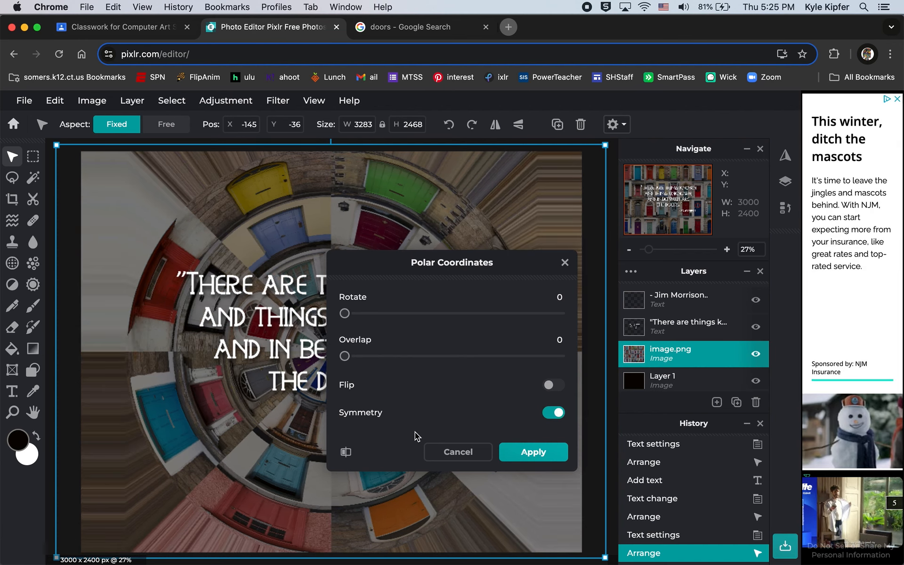
{"action": "left_click", "coordinate": [533, 450]}
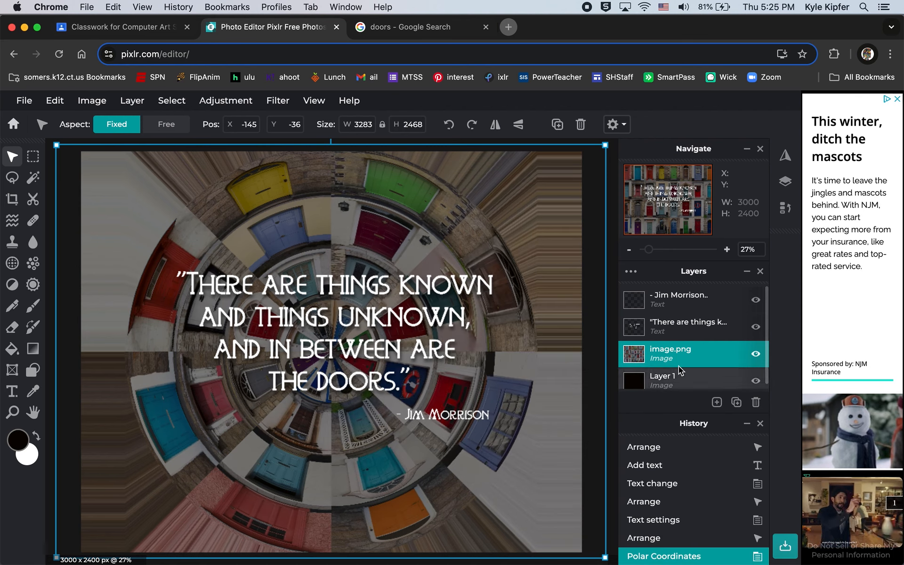
Step: Browse the overlay elements and open the Bokeh collection
{"action": "left_click", "coordinate": [24, 101]}
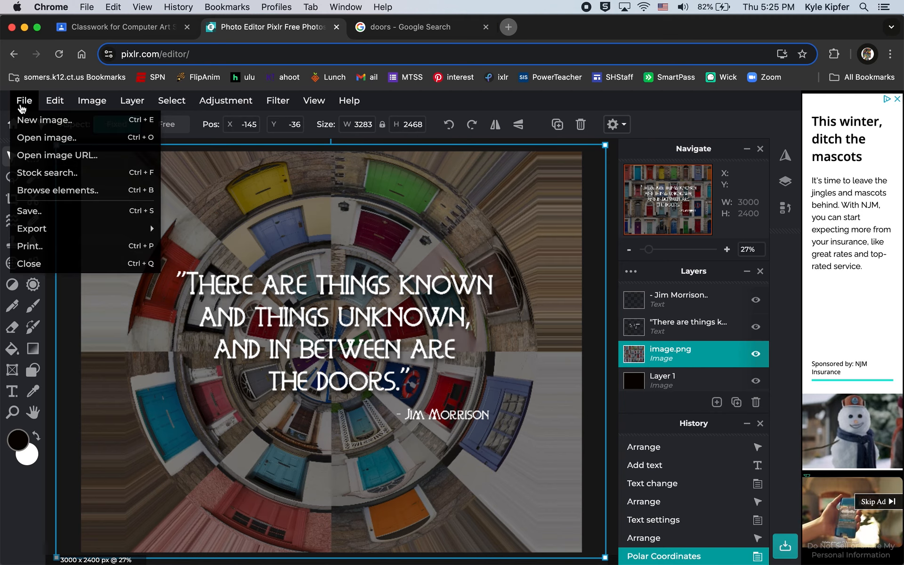
{"action": "left_click", "coordinate": [59, 190]}
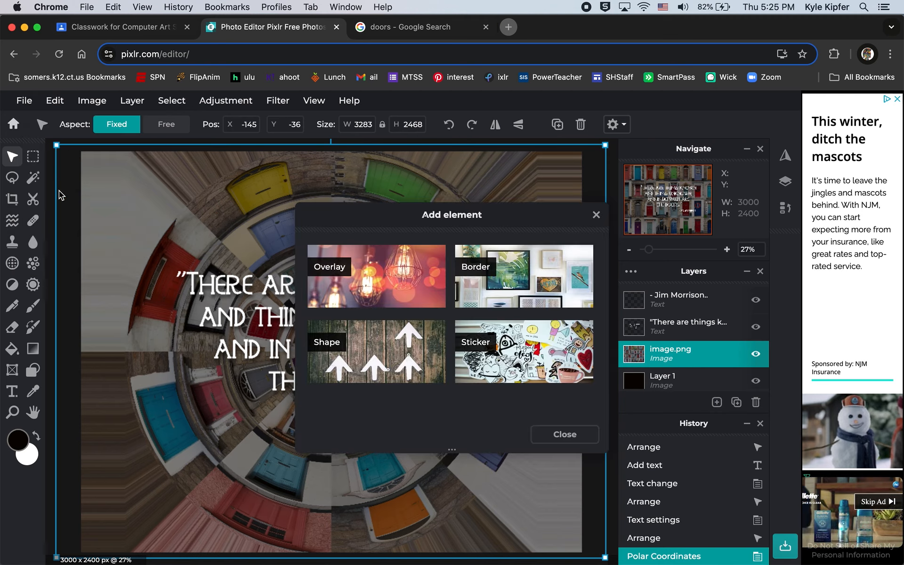
{"action": "left_click", "coordinate": [393, 280]}
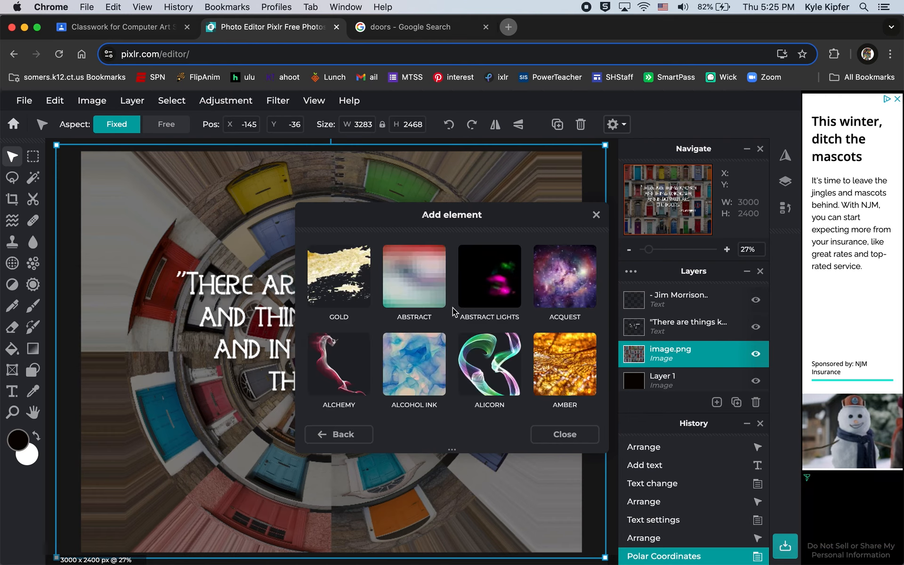
{"action": "scroll", "coordinate": [452, 302], "scroll_direction": "down", "scroll_amount": 6}
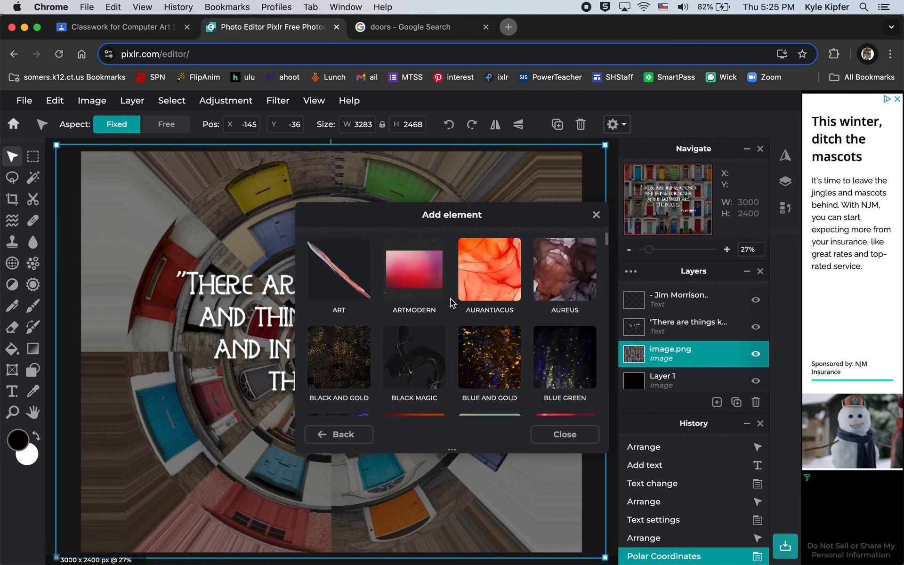
{"action": "scroll", "coordinate": [450, 302], "scroll_direction": "down", "scroll_amount": 3}
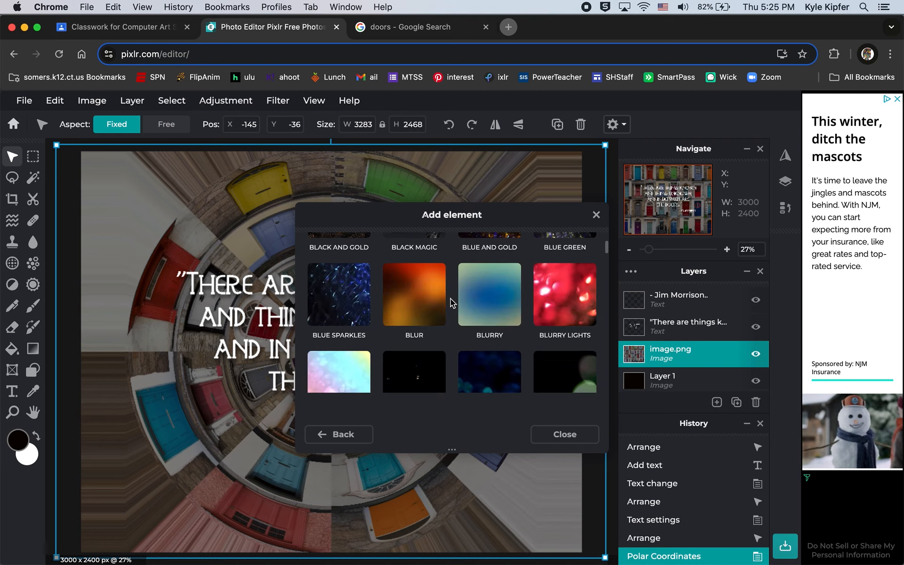
{"action": "scroll", "coordinate": [450, 302], "scroll_direction": "down", "scroll_amount": 2}
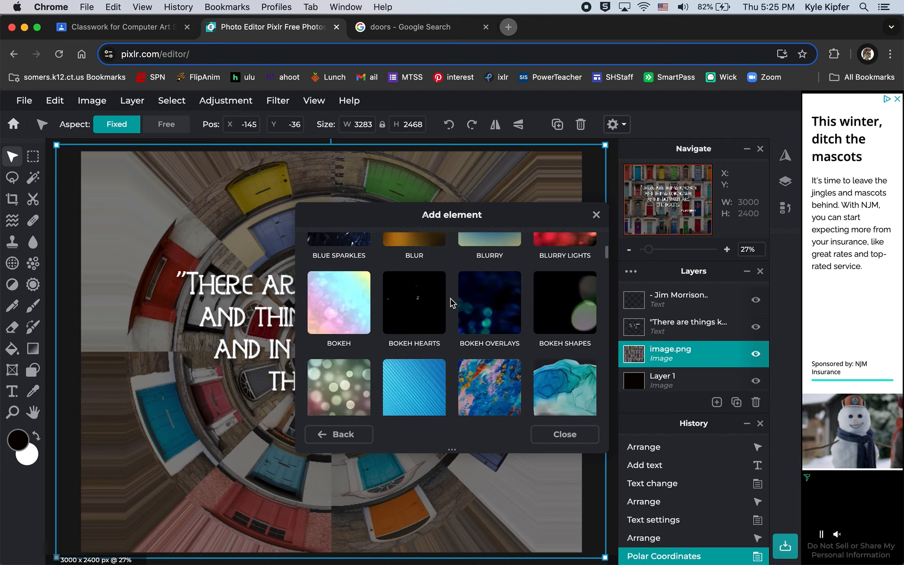
{"action": "left_click", "coordinate": [344, 305]}
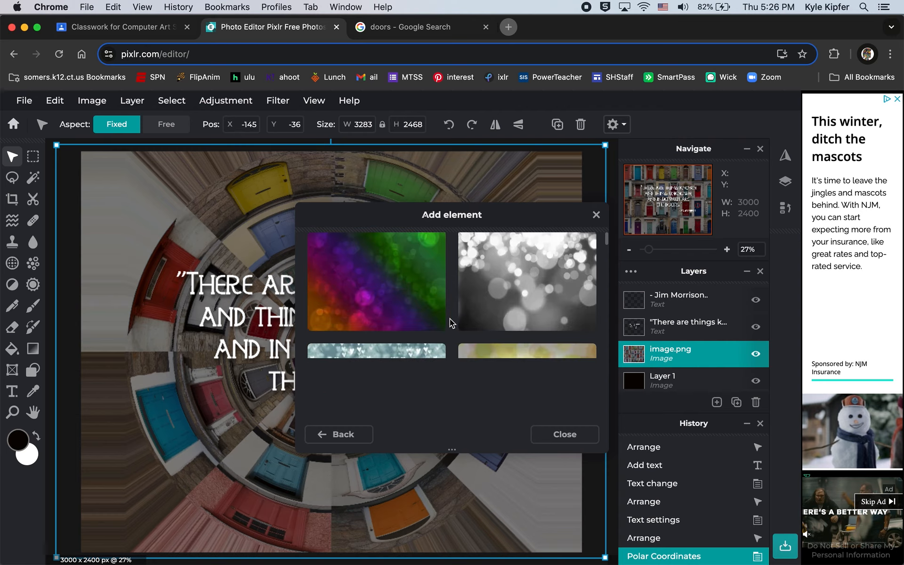
Step: Add the bokeh overlay with warm orange and pink lights on a dark reddish background to the poster
{"action": "scroll", "coordinate": [450, 323], "scroll_direction": "down", "scroll_amount": 2}
{"action": "scroll", "coordinate": [451, 322], "scroll_direction": "down", "scroll_amount": 3}
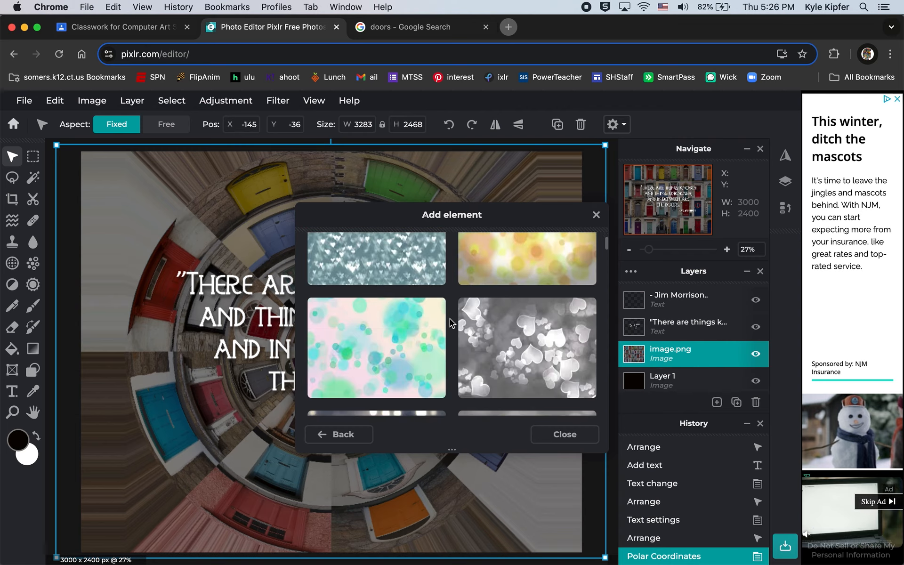
{"action": "scroll", "coordinate": [451, 323], "scroll_direction": "down", "scroll_amount": 4}
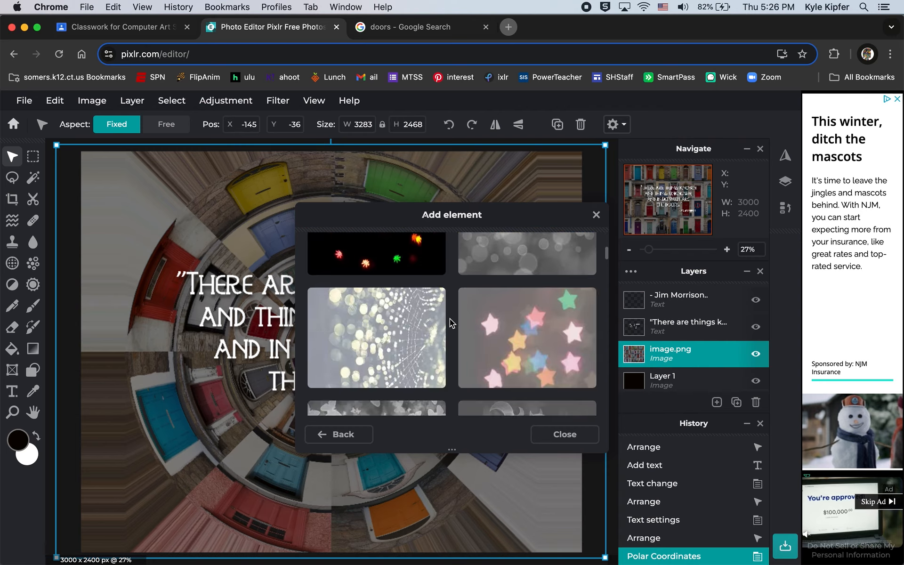
{"action": "scroll", "coordinate": [451, 323], "scroll_direction": "down", "scroll_amount": 6}
{"action": "scroll", "coordinate": [451, 322], "scroll_direction": "down", "scroll_amount": 4}
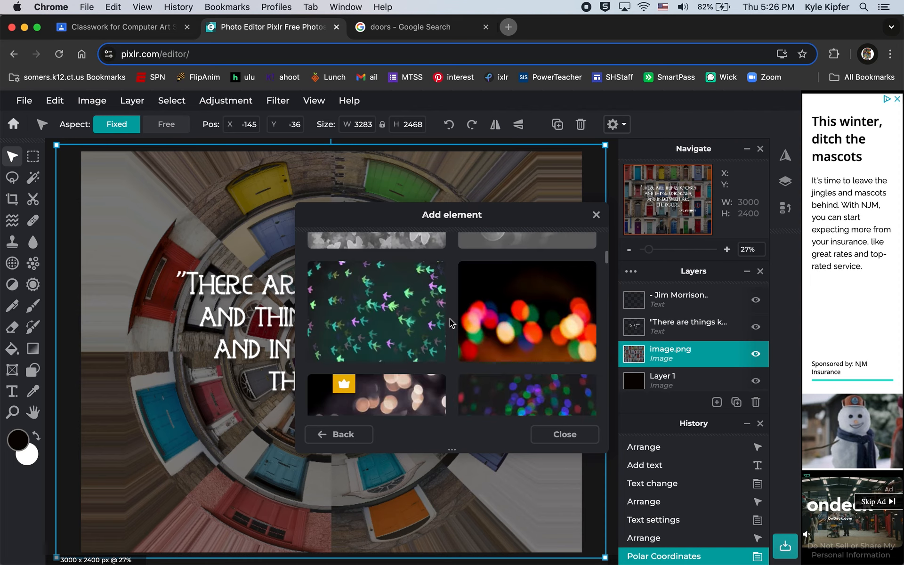
{"action": "scroll", "coordinate": [450, 323], "scroll_direction": "down", "scroll_amount": 8}
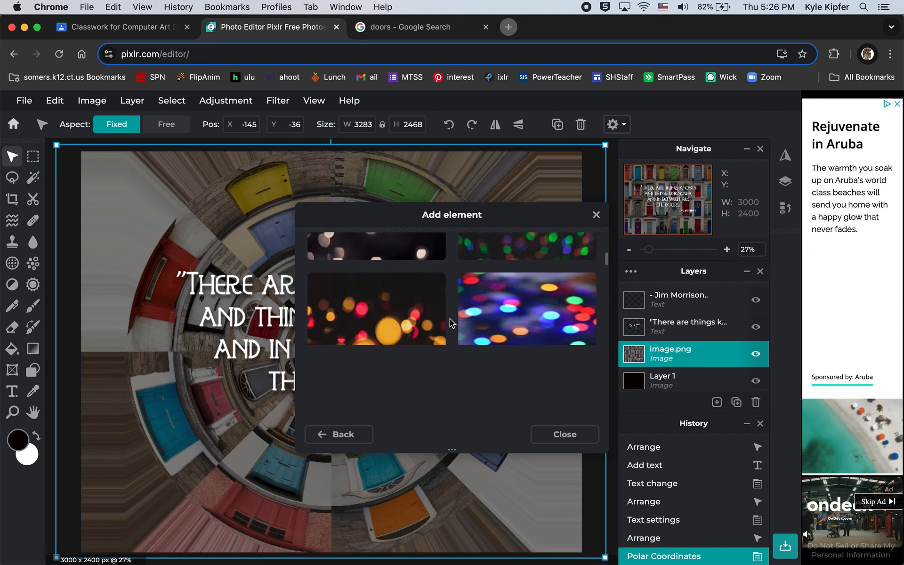
{"action": "scroll", "coordinate": [450, 322], "scroll_direction": "down", "scroll_amount": 4}
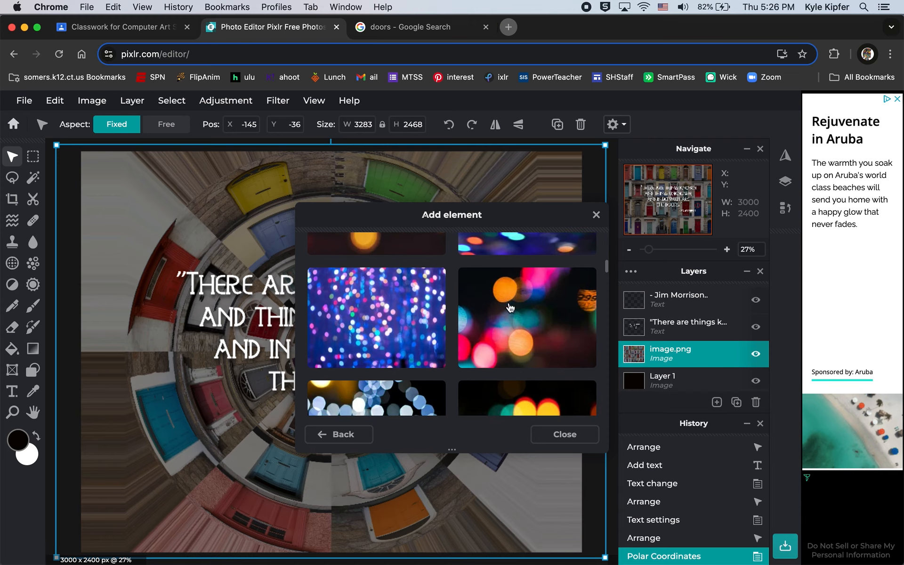
{"action": "scroll", "coordinate": [501, 314], "scroll_direction": "down", "scroll_amount": 4}
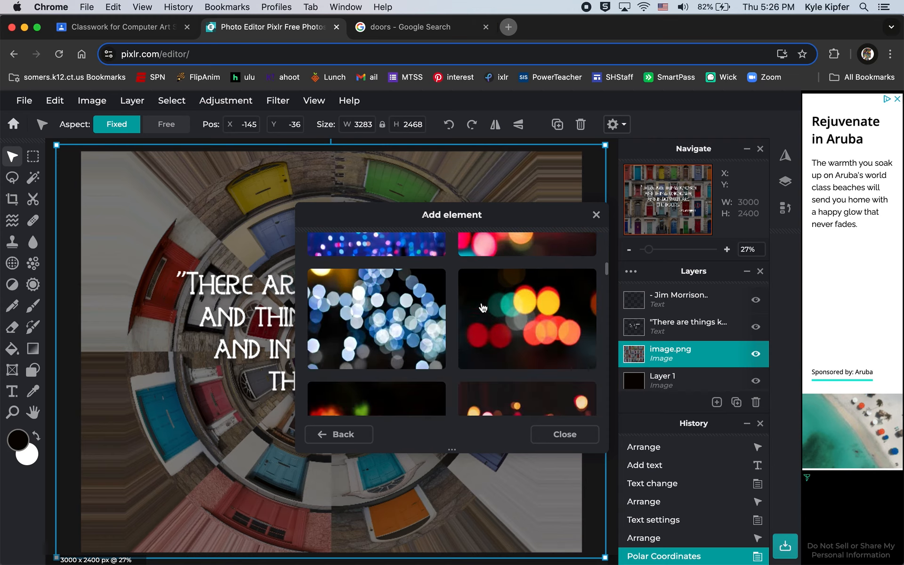
{"action": "scroll", "coordinate": [483, 308], "scroll_direction": "down", "scroll_amount": 4}
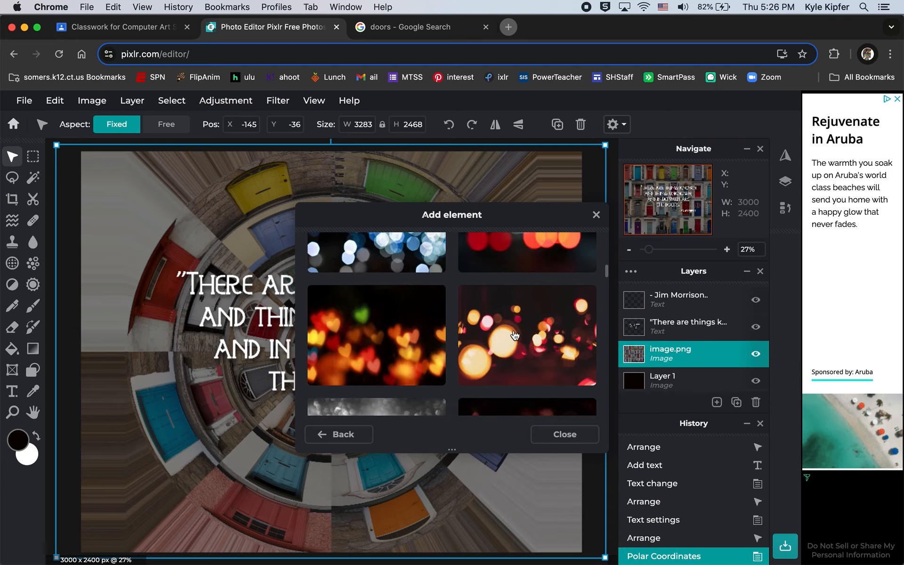
{"action": "left_click", "coordinate": [530, 335]}
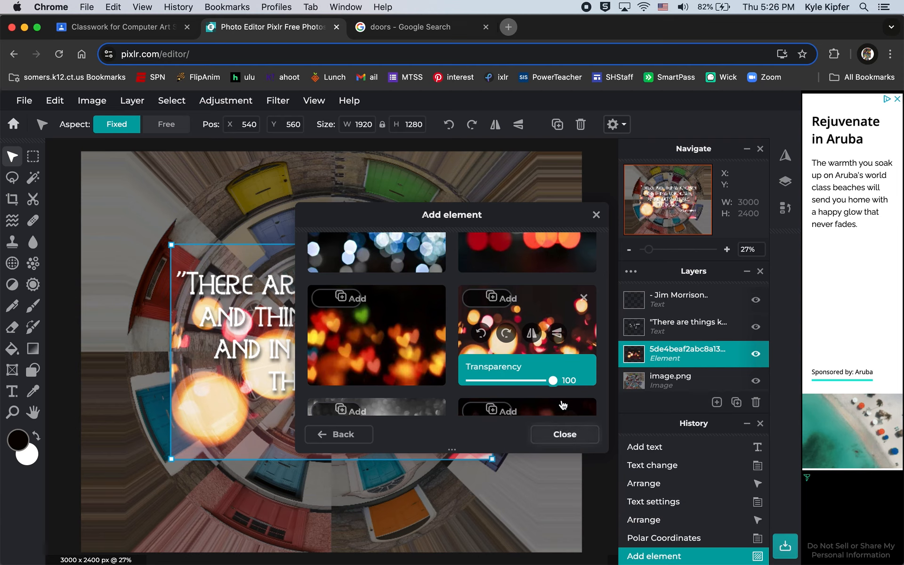
{"action": "left_click", "coordinate": [571, 435]}
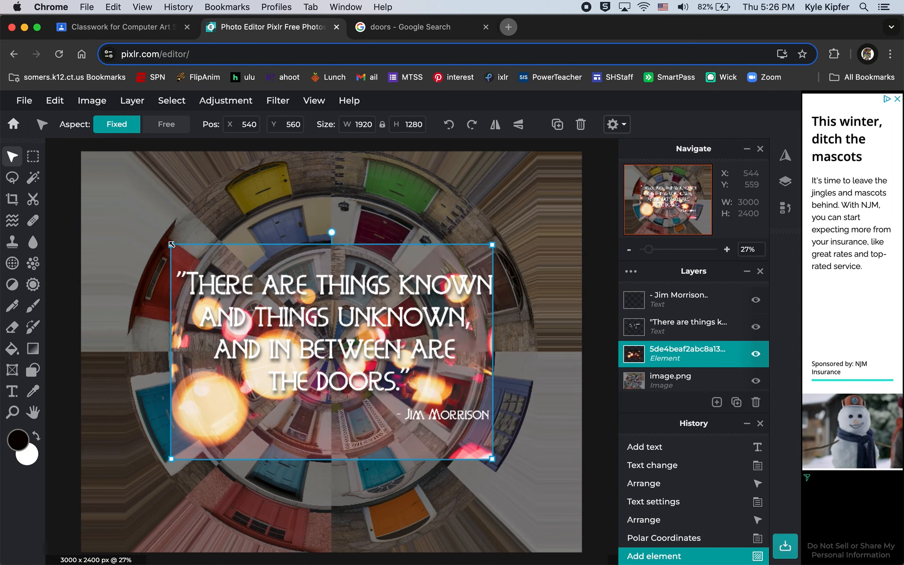
Step: Enlarge the bokeh overlay to about 3734 by 2490 px so it covers the whole canvas, and deselect it
{"action": "left_click_drag", "start_coordinate": [171, 244], "coordinate": [75, 181]}
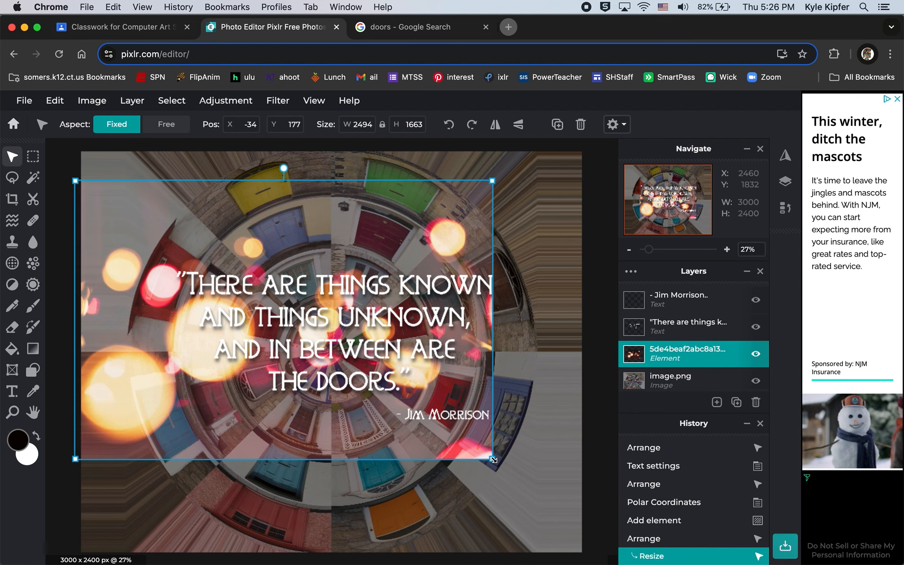
{"action": "left_click_drag", "start_coordinate": [498, 461], "coordinate": [645, 560]}
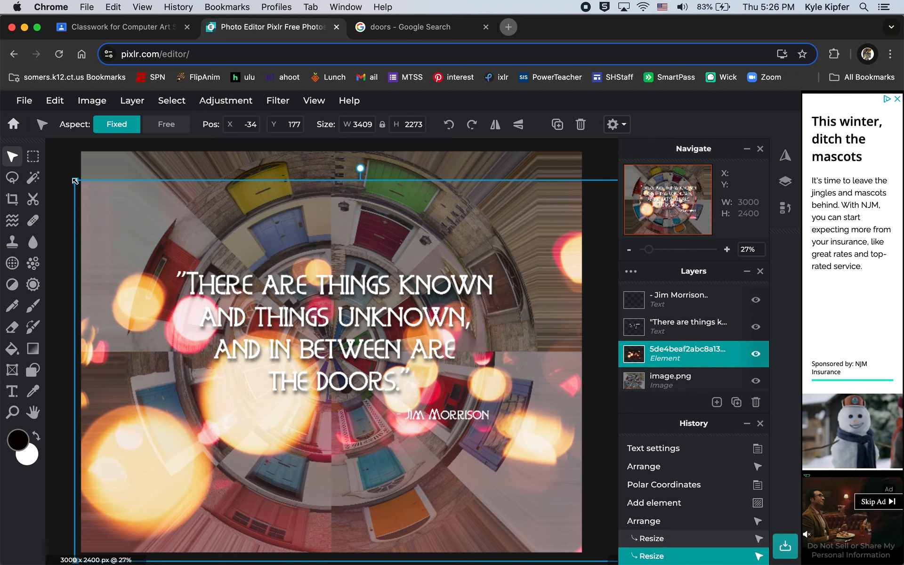
{"action": "left_click_drag", "start_coordinate": [75, 181], "coordinate": [21, 145]}
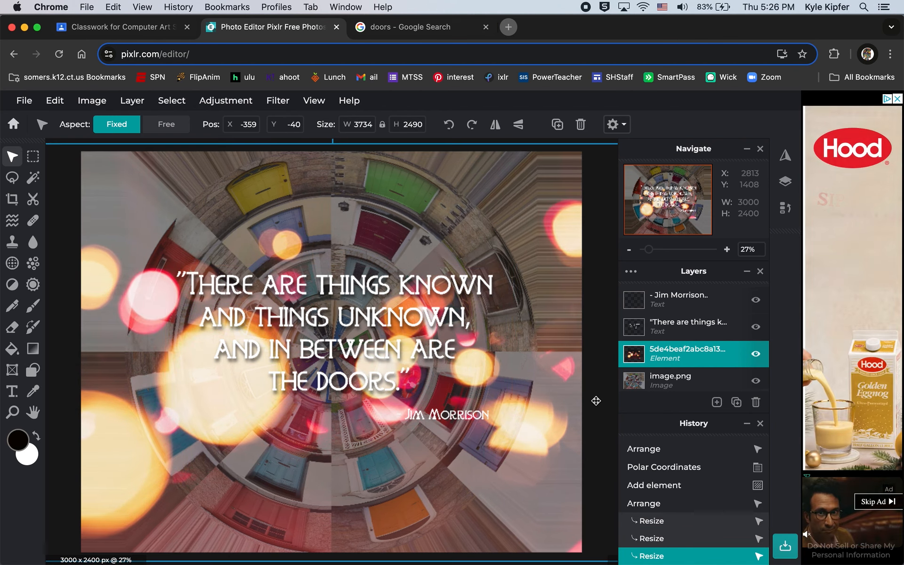
{"action": "scroll", "coordinate": [460, 334], "scroll_direction": "down", "scroll_amount": 3}
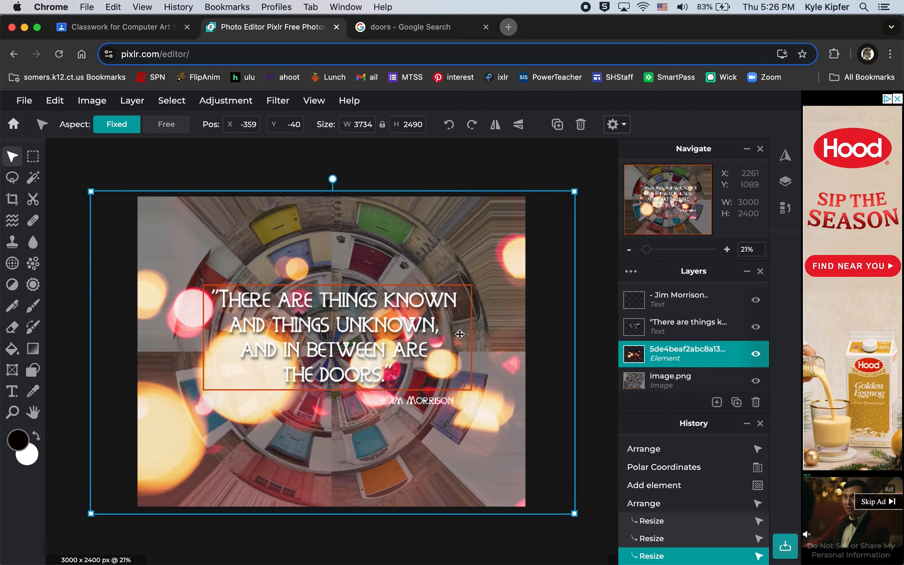
{"action": "left_click", "coordinate": [468, 206]}
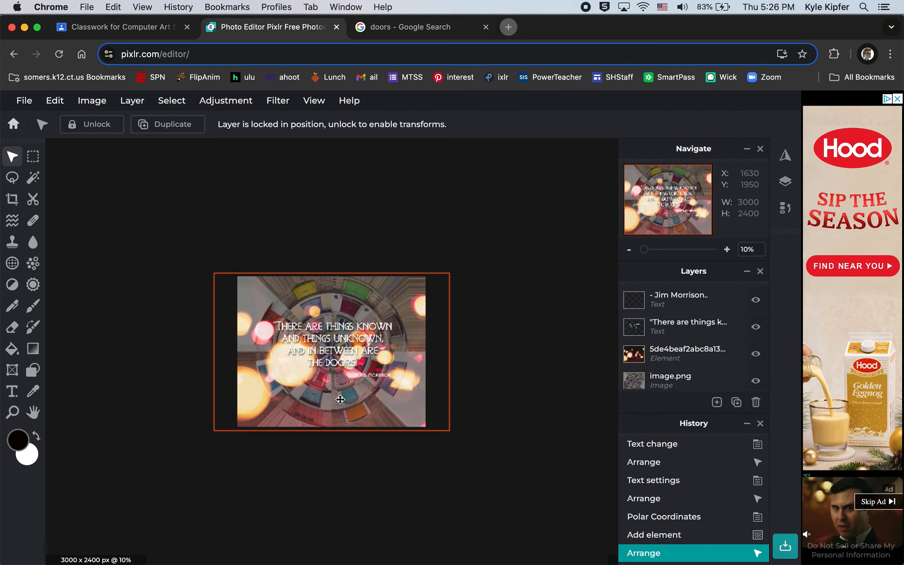
{"action": "scroll", "coordinate": [340, 399], "scroll_direction": "up", "scroll_amount": 1}
{"action": "scroll", "coordinate": [340, 399], "scroll_direction": "up", "scroll_amount": 1}
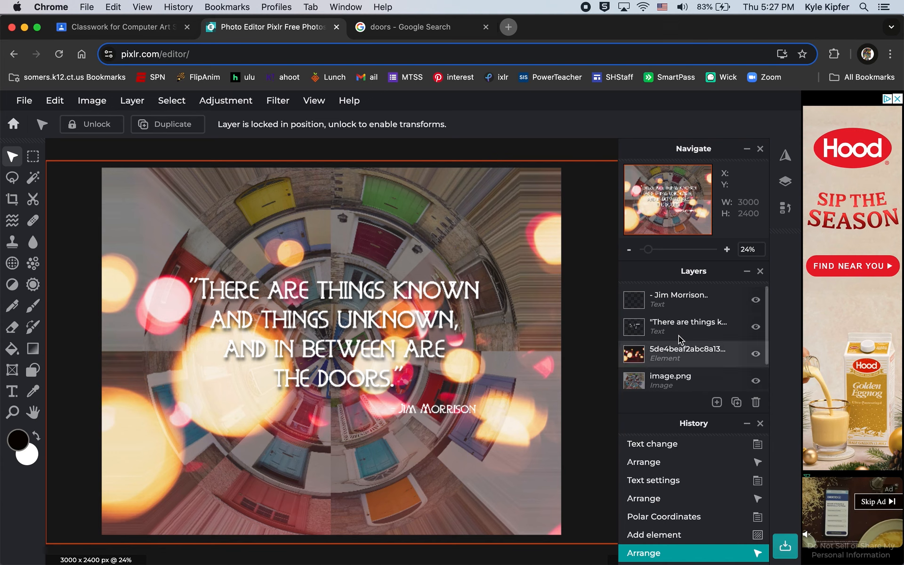
{"action": "left_click", "coordinate": [688, 362]}
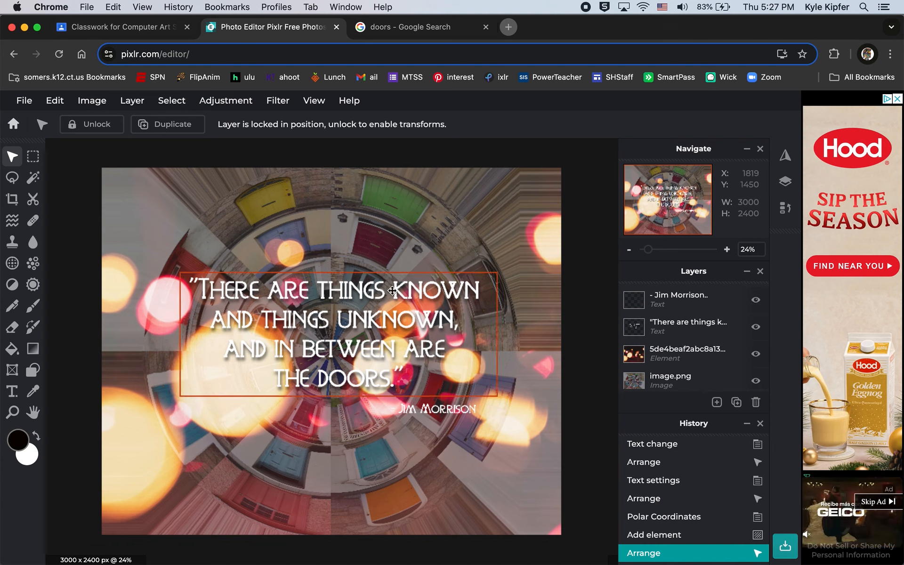